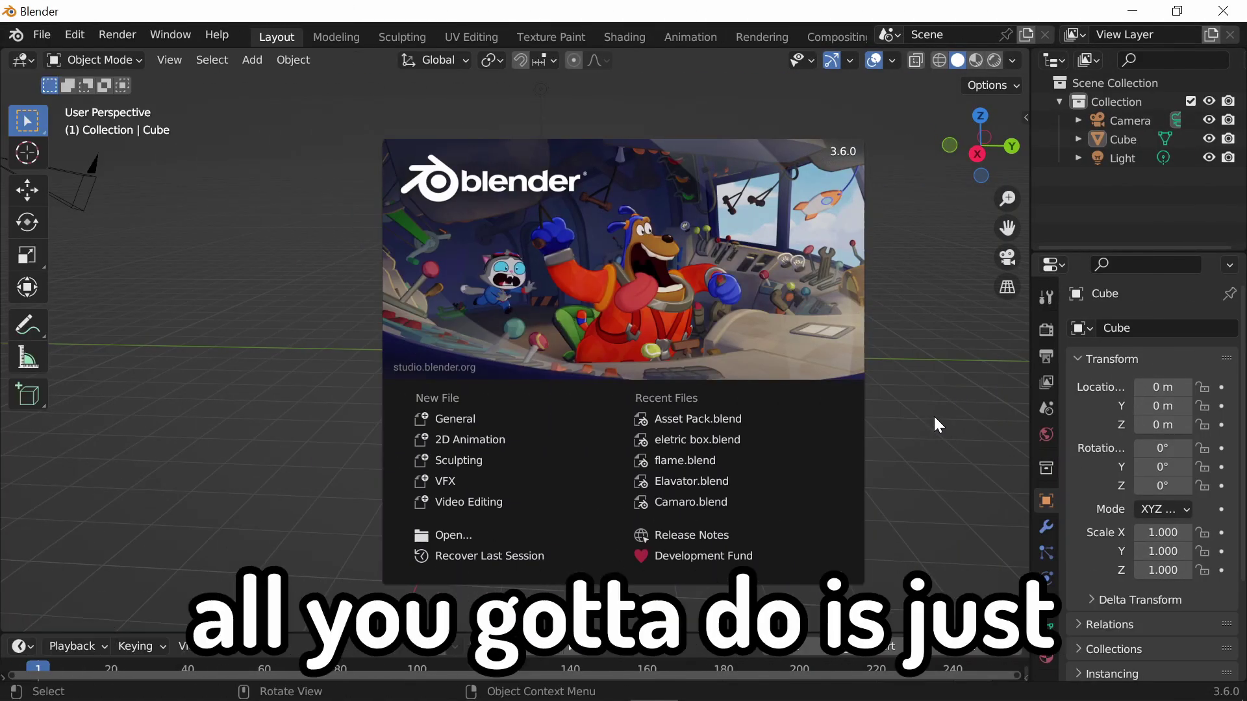
- Dismiss the splash screen, then select and delete the default camera, cube and light
left_click(935, 418)
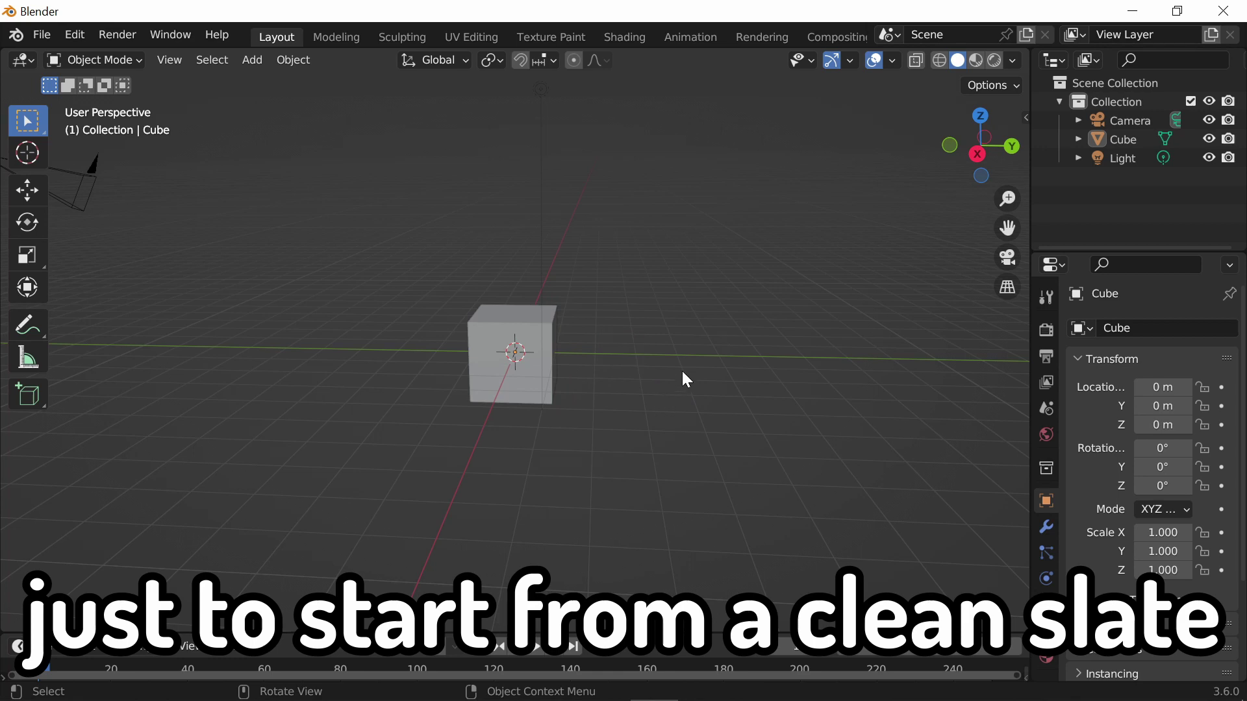
key("a")
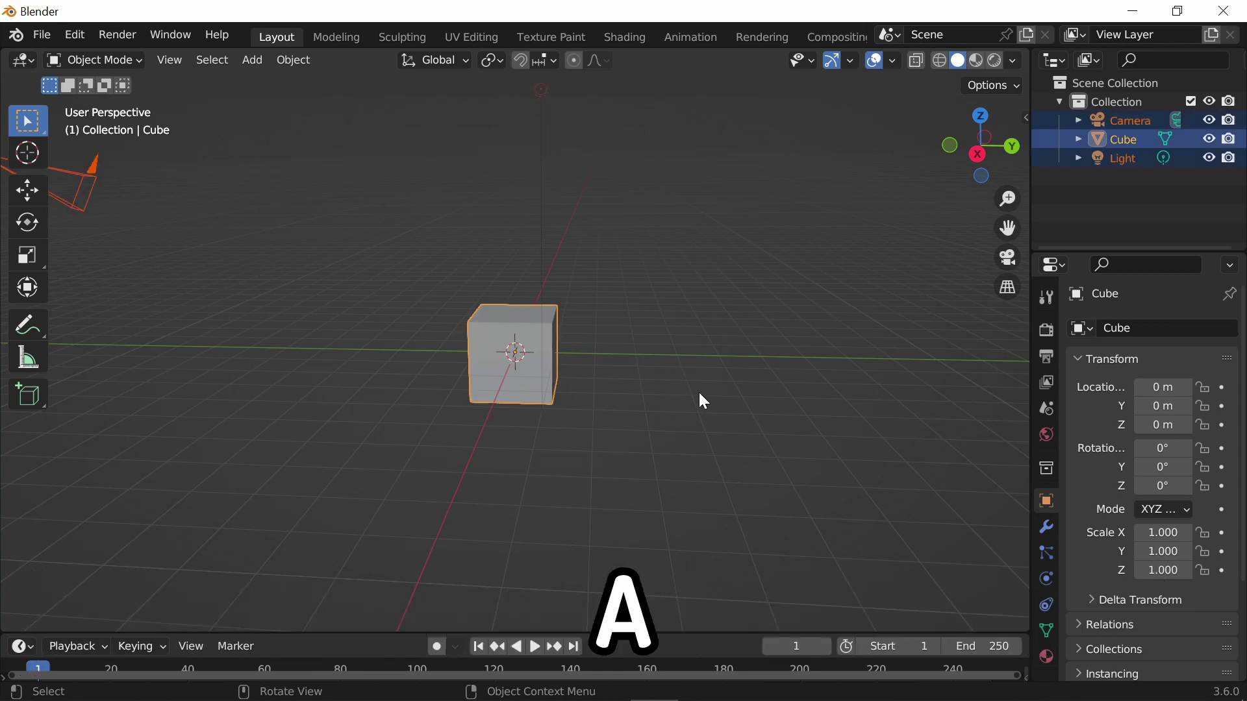
key("Delete")
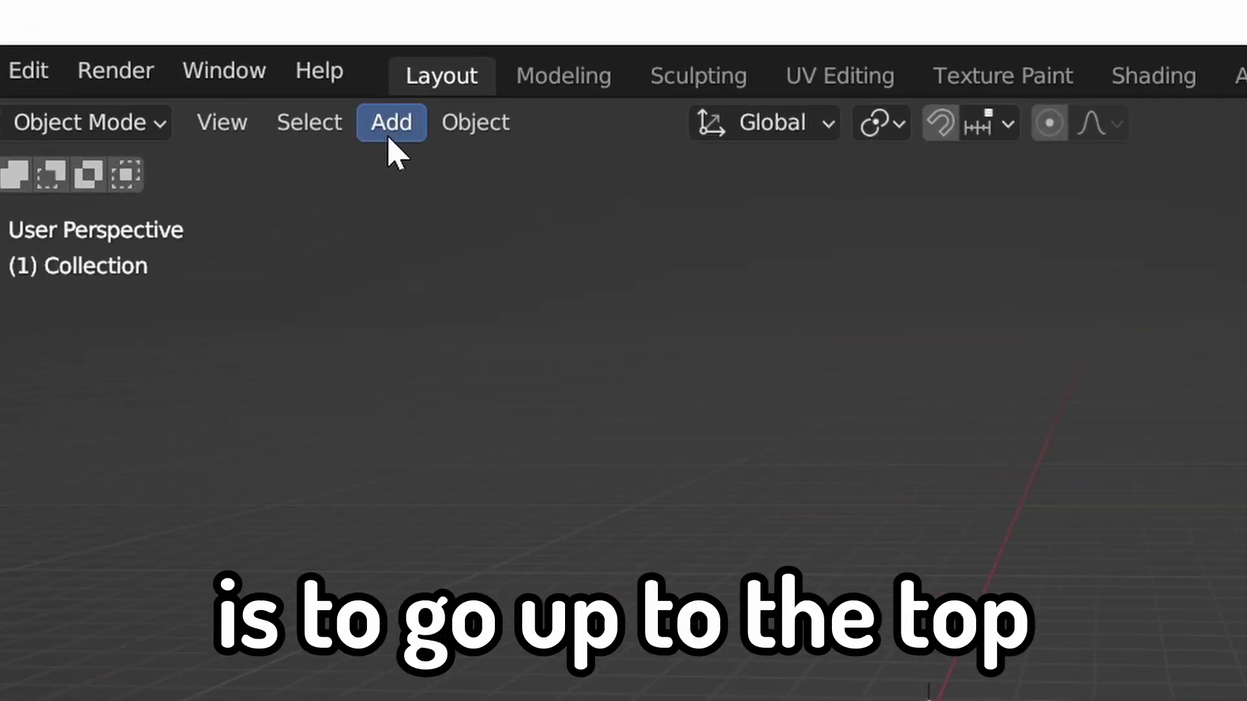
- Add a new cube mesh at the origin from the Shift+A Mesh menu
left_click(253, 62)
mouse_move(266, 79)
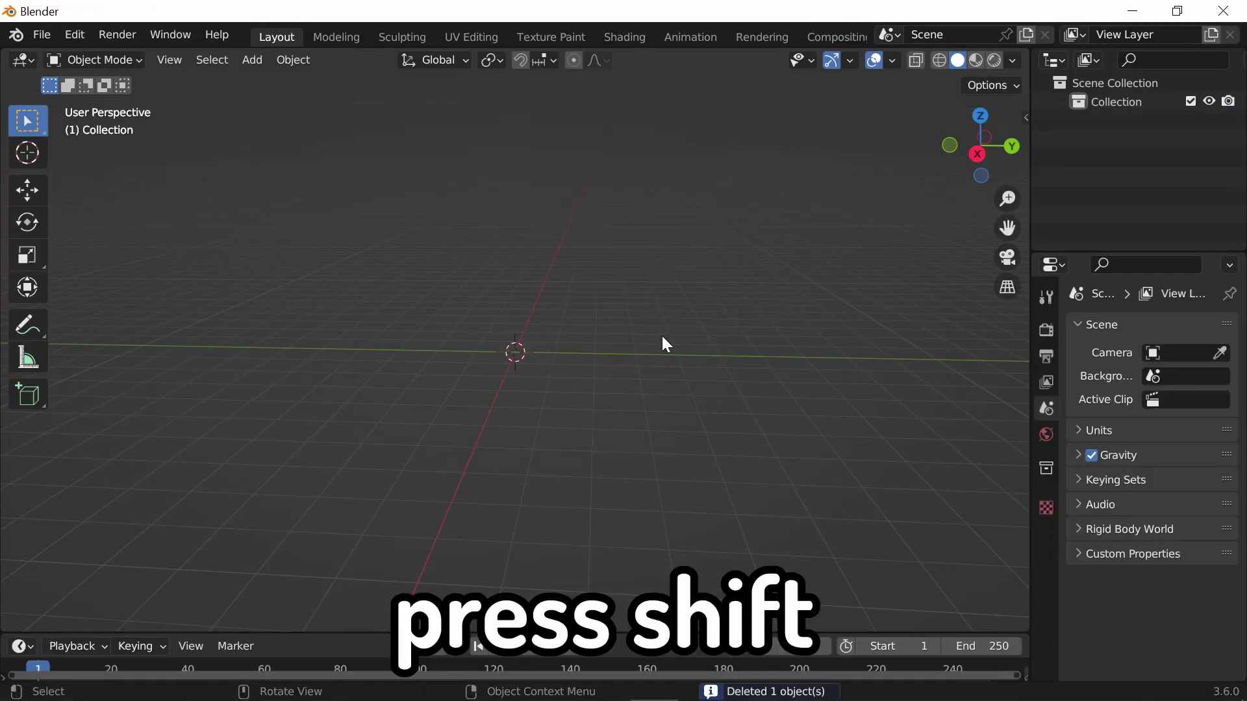
key("shift+a")
mouse_move(669, 321)
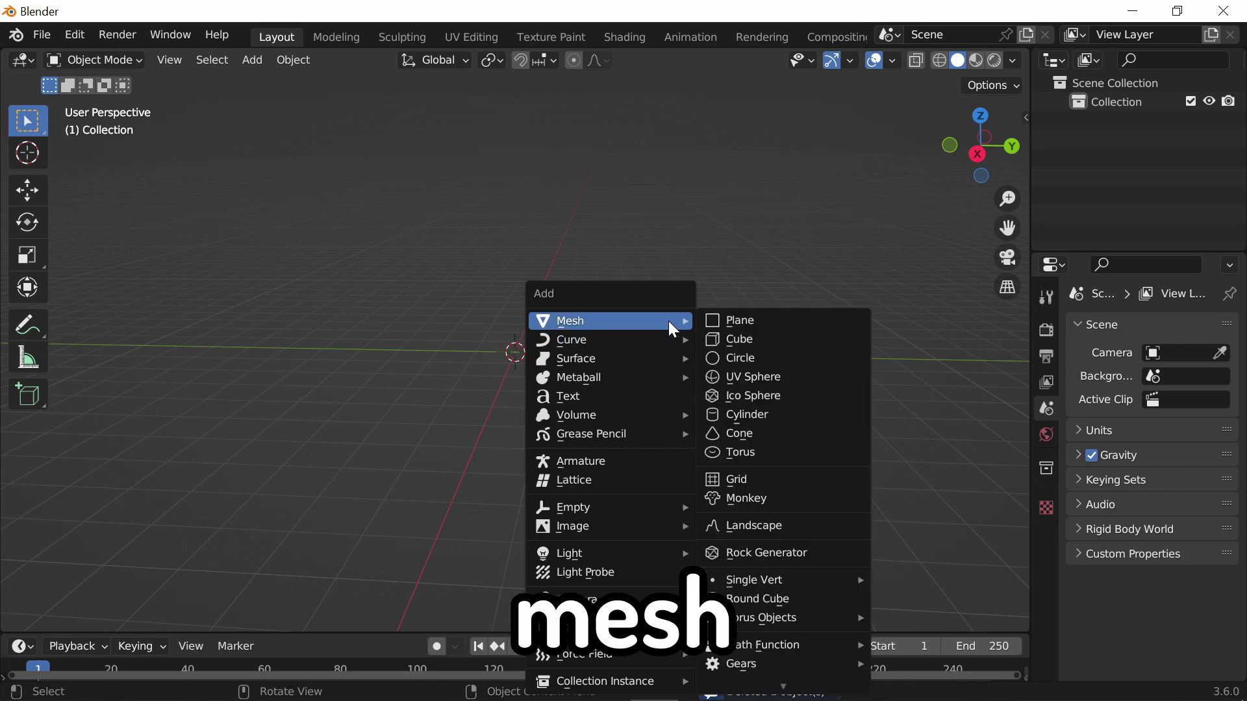
left_click(728, 338)
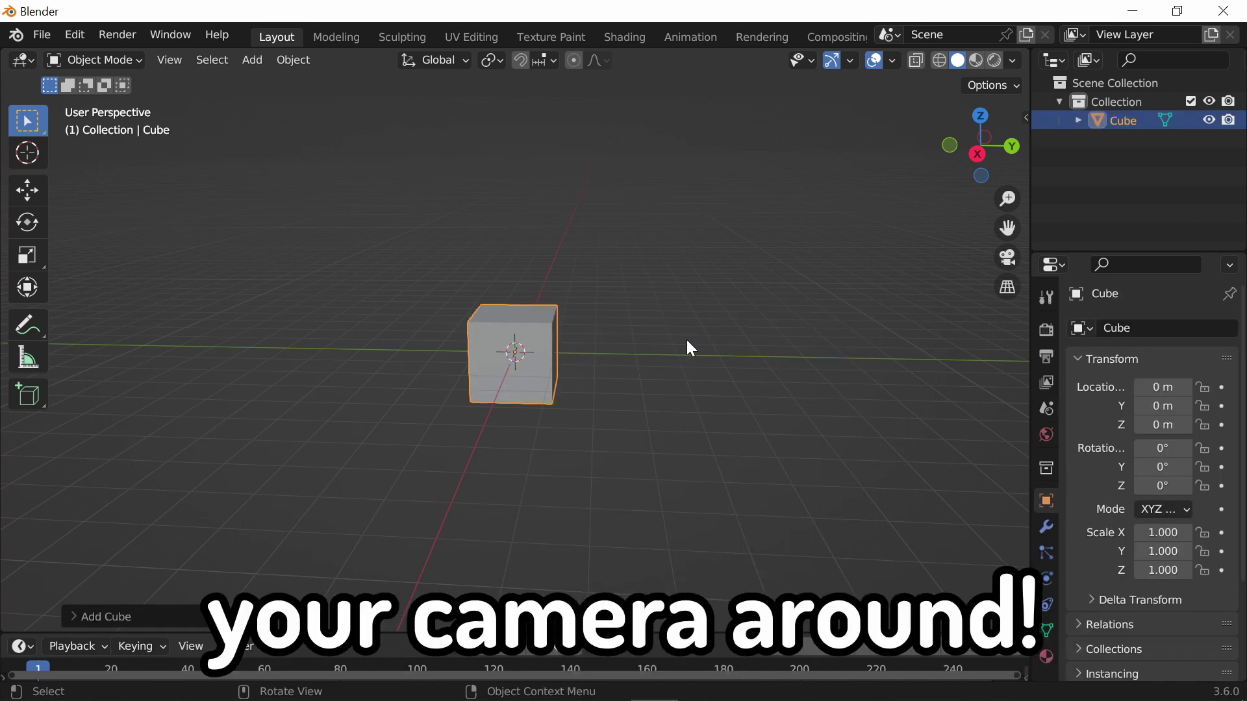
- Deselect the cube, then orbit and pan the viewport to view it from a new angle
left_click(697, 392)
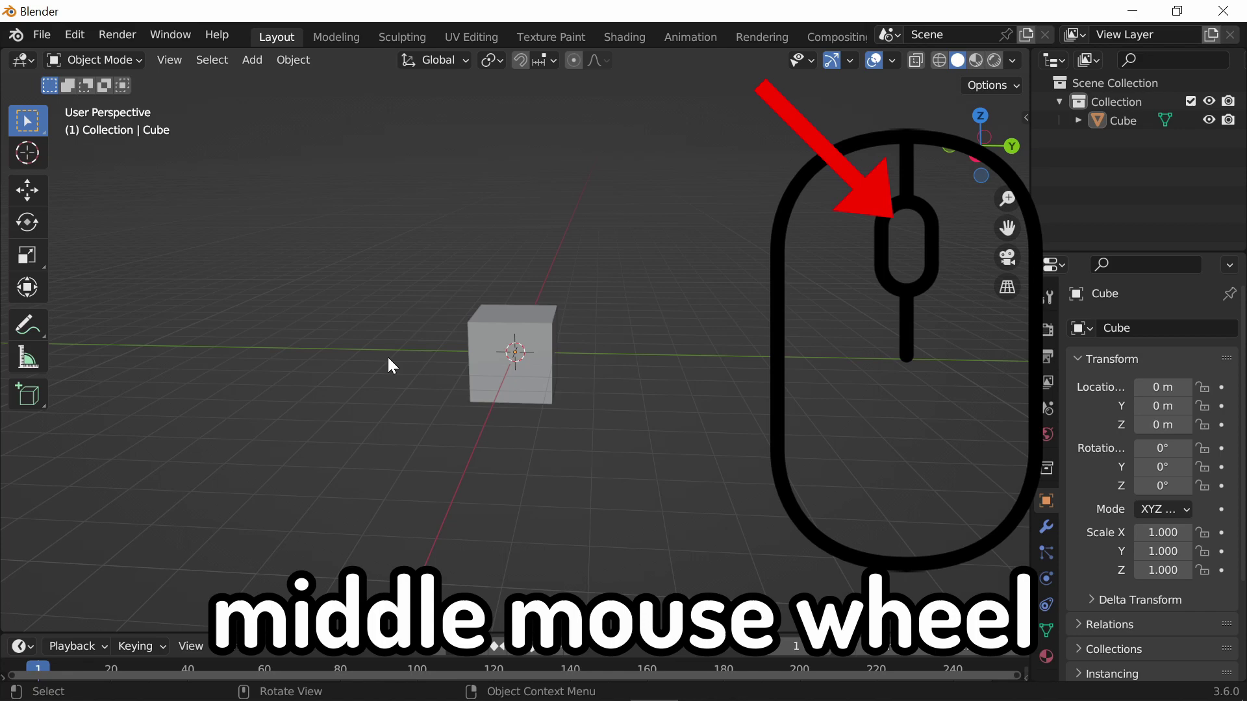
middle_click_drag(388, 357, 544, 352)
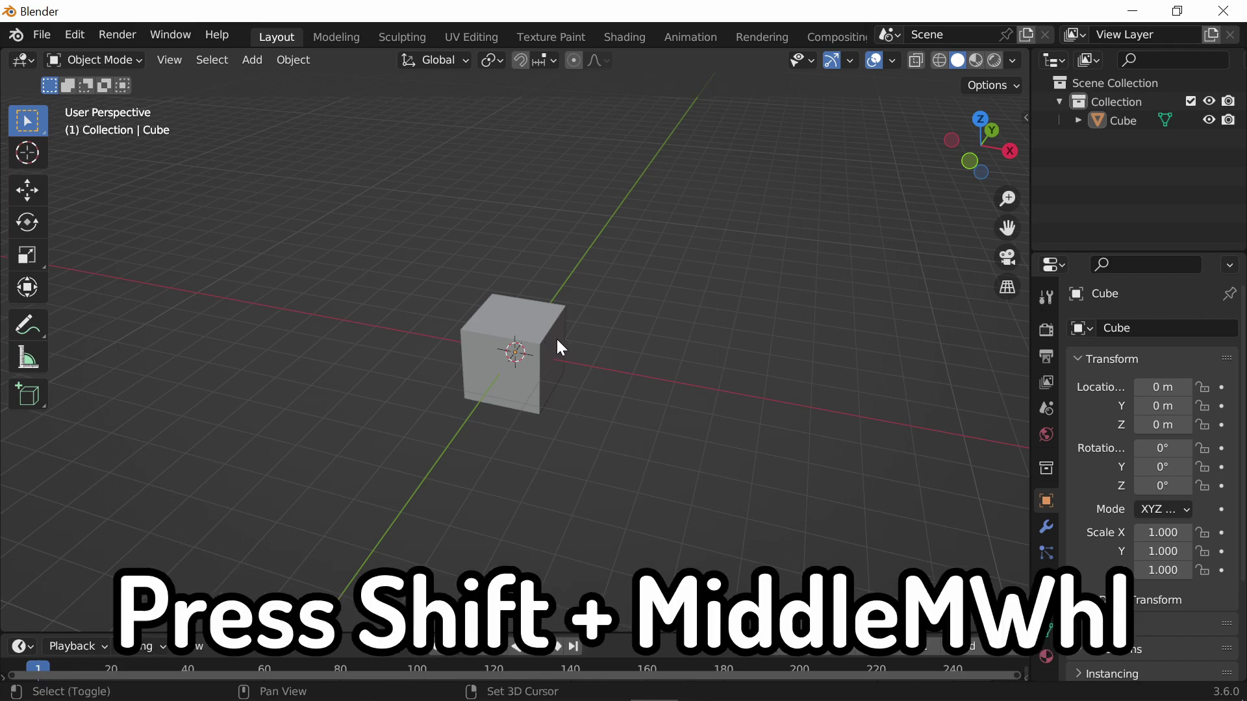
middle_click_drag(556, 339, 649, 388, "shift")
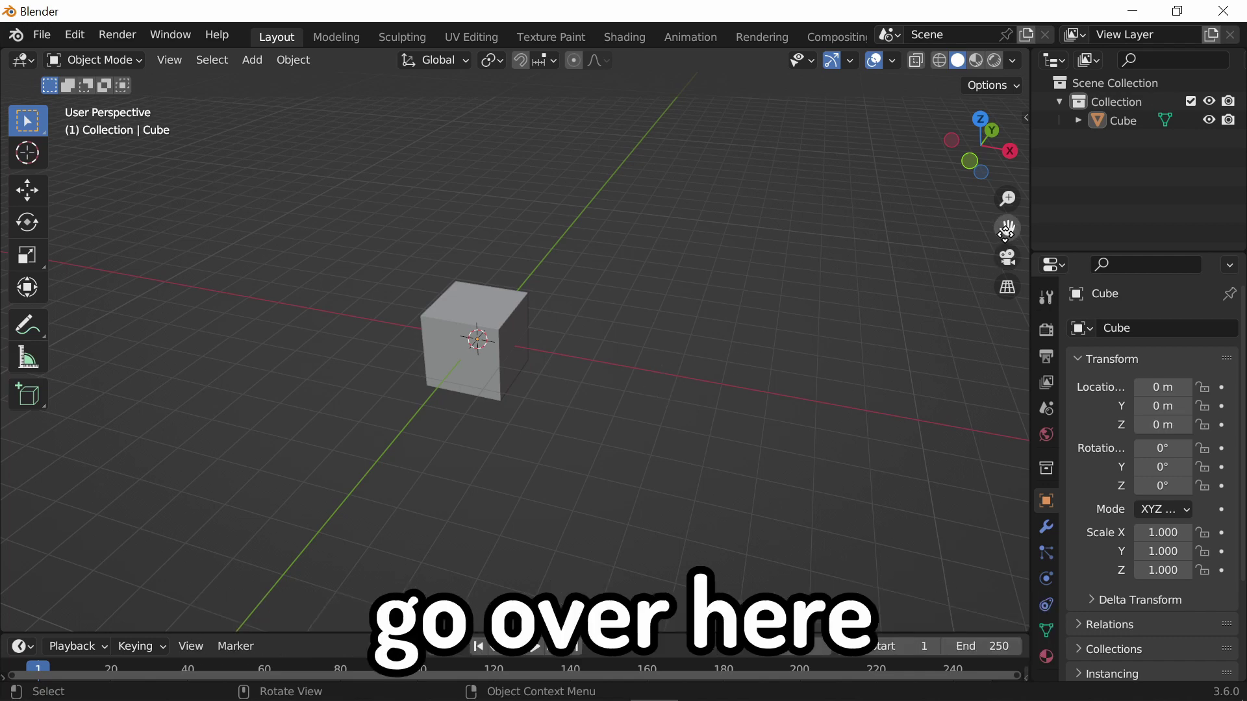
mouse_move(1006, 228)
left_mouse_down()
mouse_move(857, 235)
mouse_move(894, 155)
mouse_move(1028, 219)
mouse_move(981, 209)
left_mouse_up()
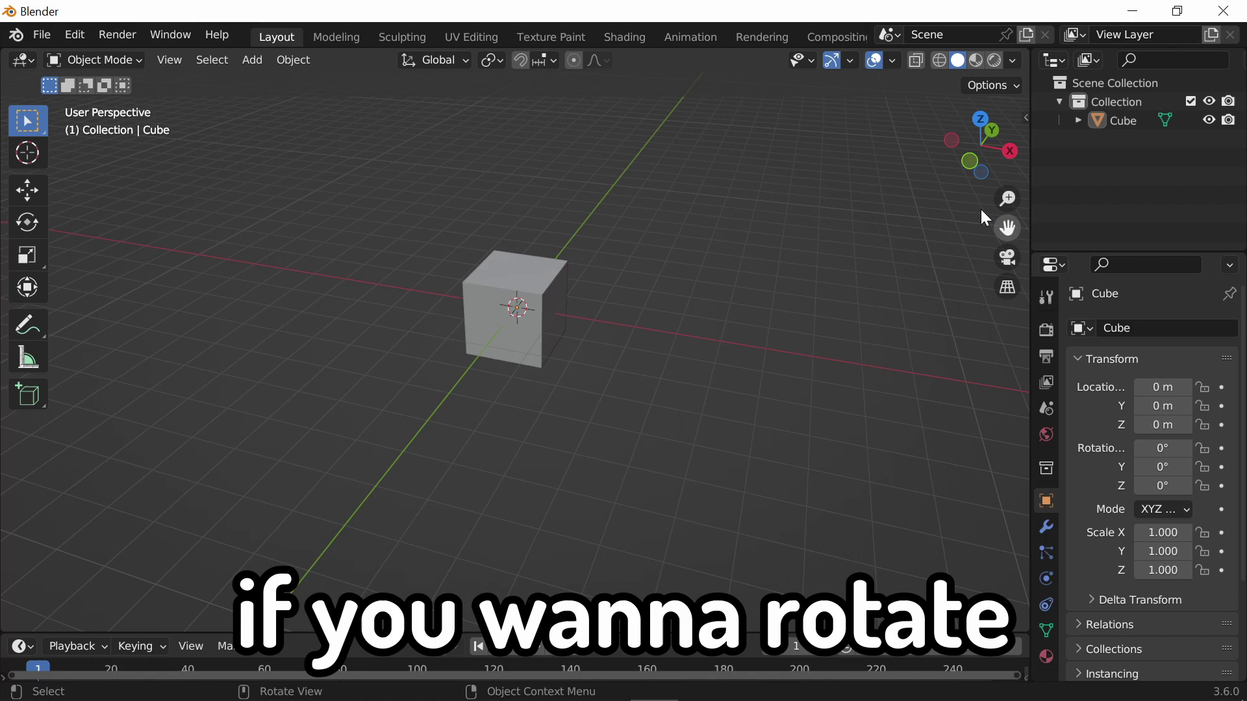
left_click_drag(974, 166, 729, 289)
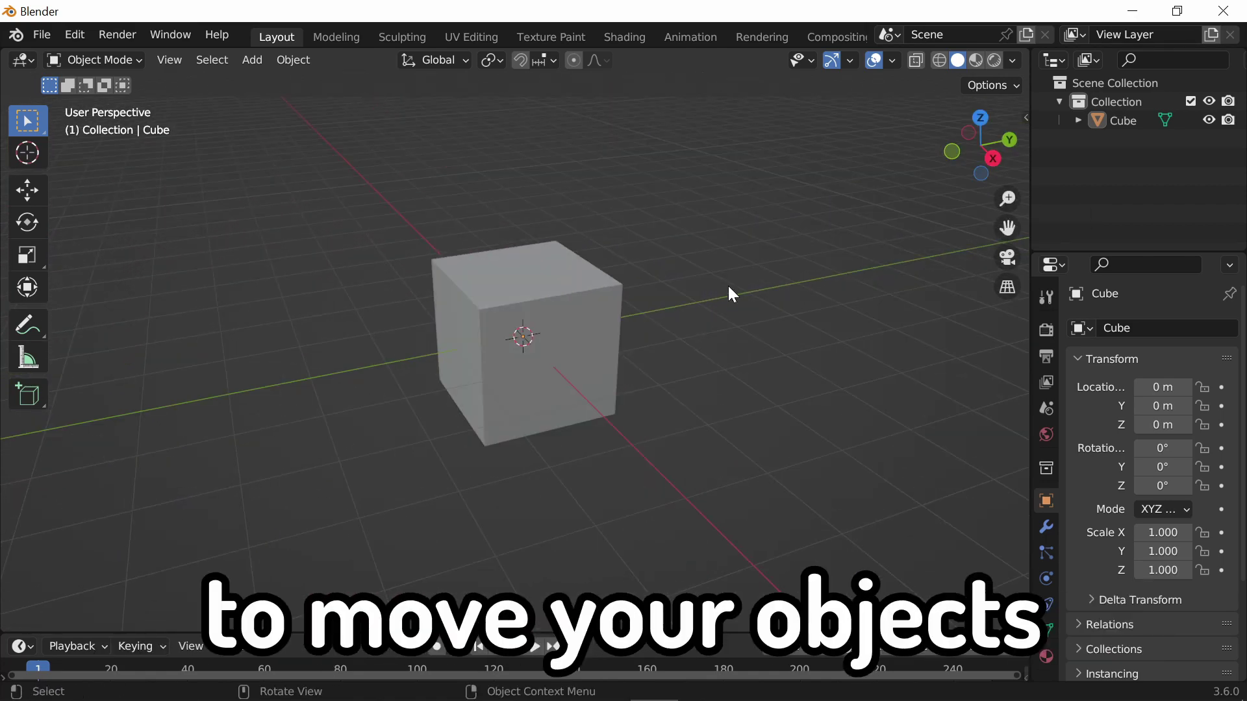
- Select the cube and preview moving it along the X axis, then cancel the move
left_click(499, 313)
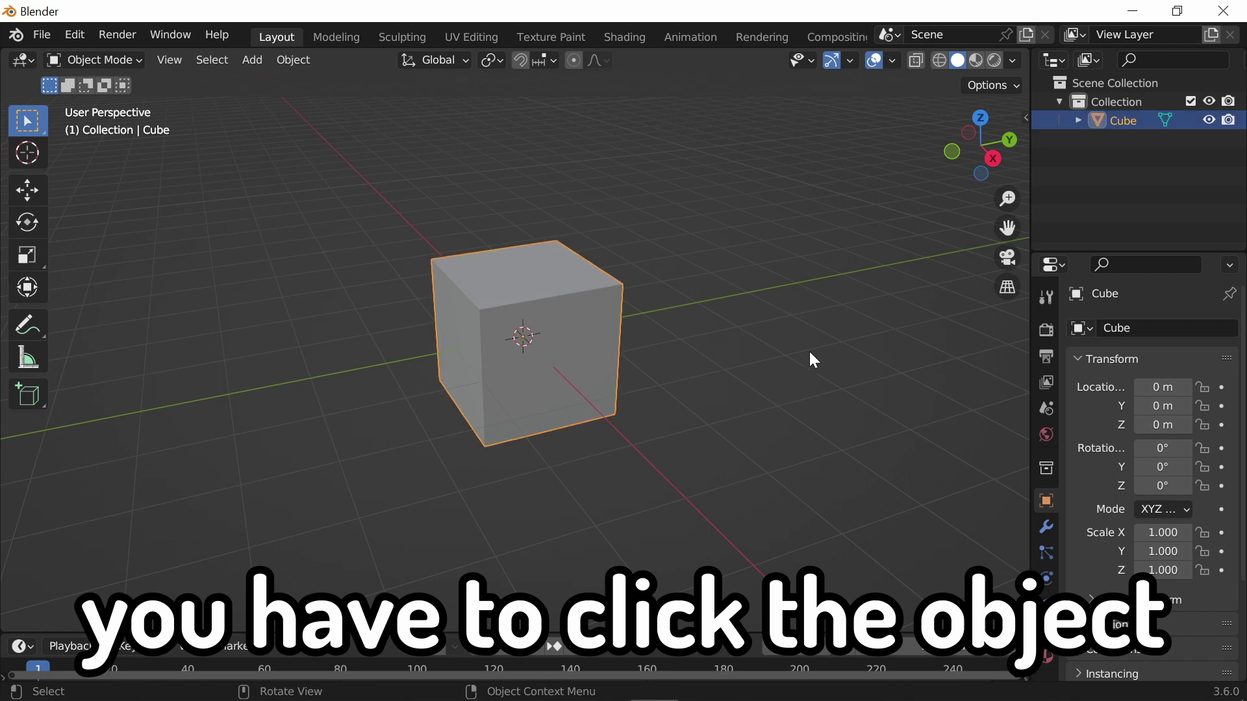
scroll(809, 352, "down", 1)
key("g")
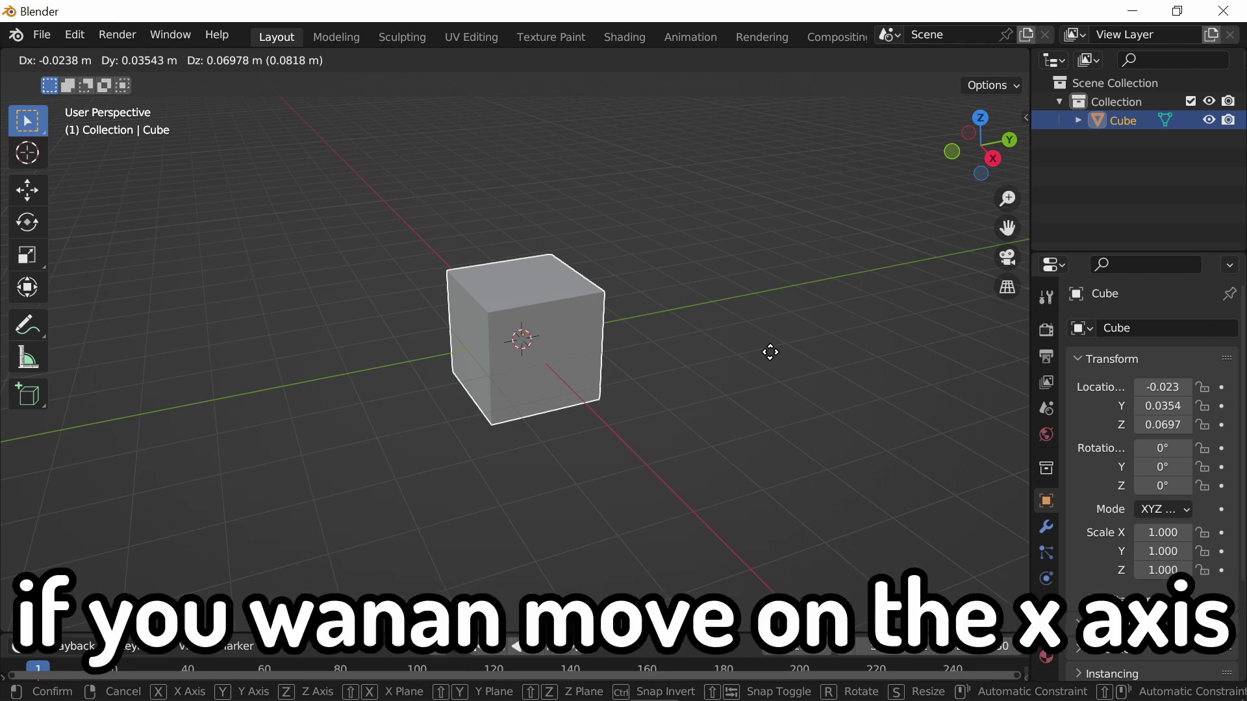
key("x")
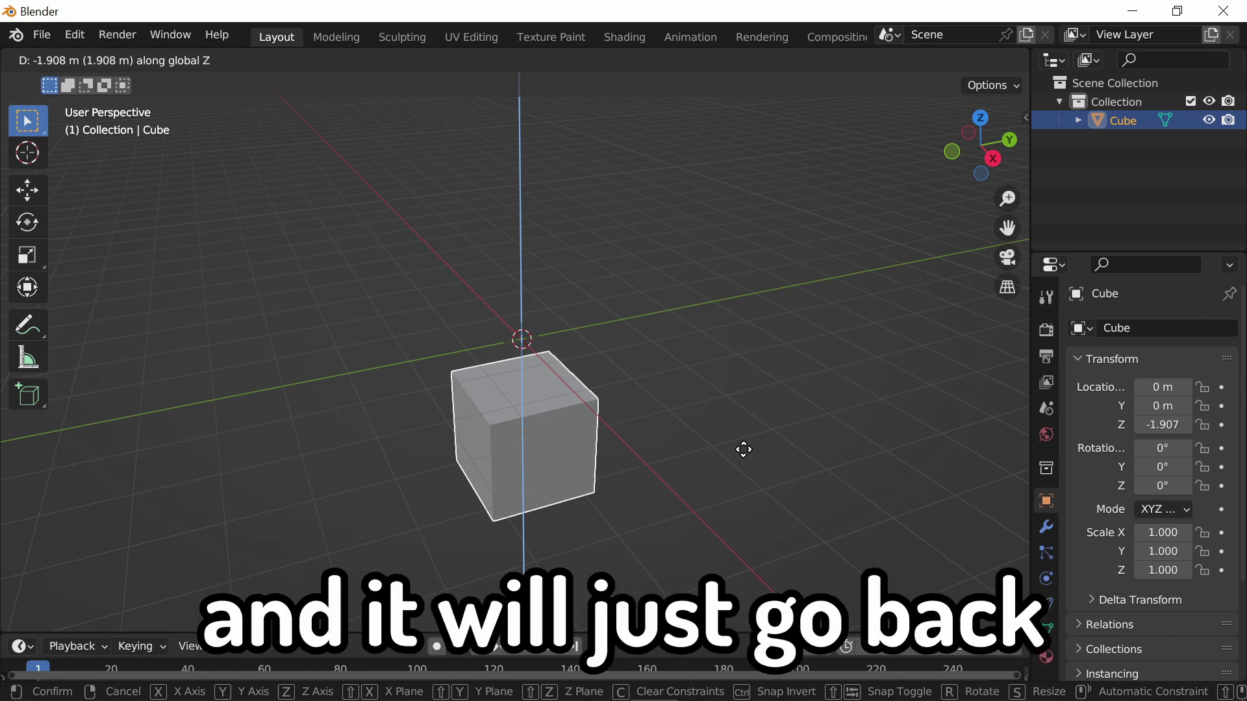
right_click(744, 449)
- Move the cube down along the Z axis and confirm the new position
key("g")
key("z")
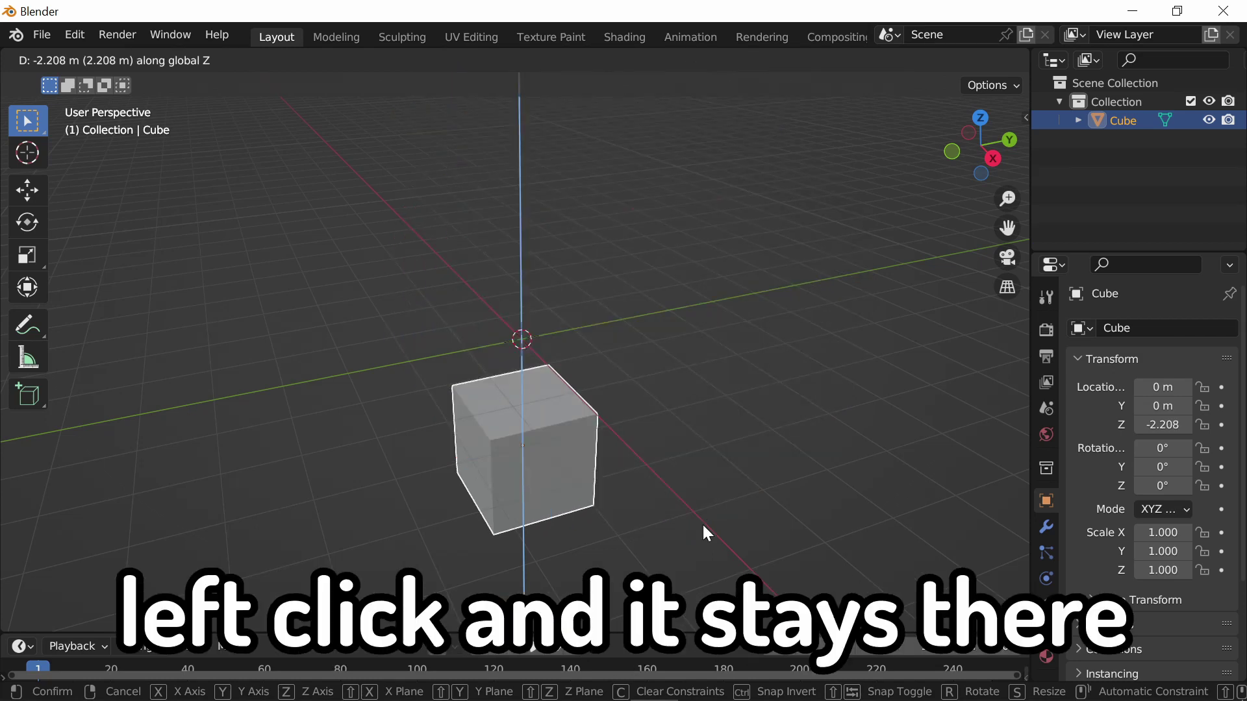
left_click(703, 524)
- Undo the Z move, then preview scaling the cube along X and Z and cancel
key("ctrl+z")
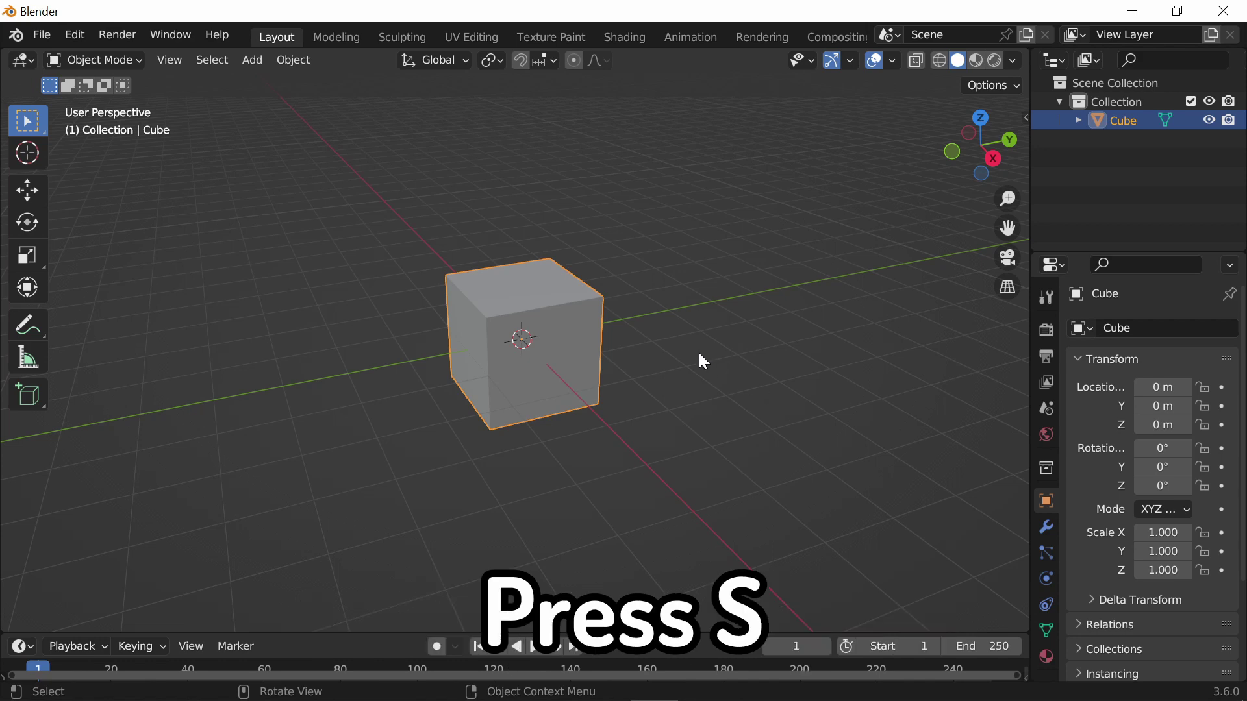
key("s")
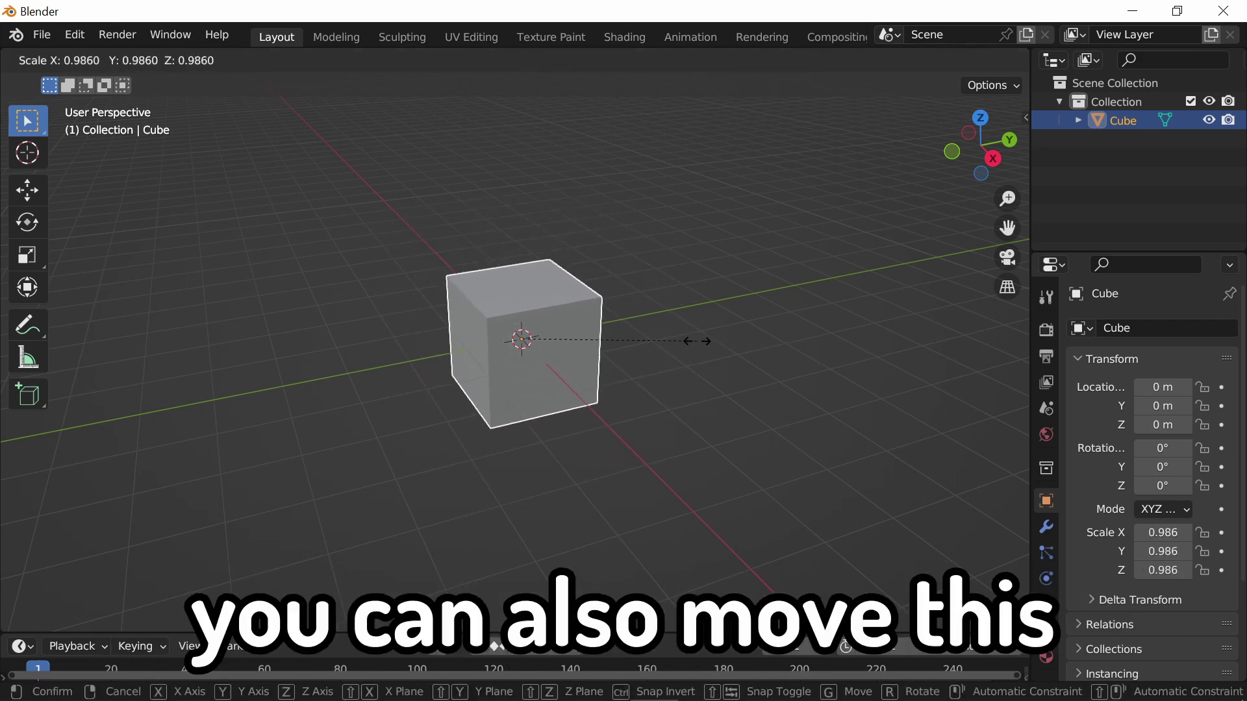
key("x")
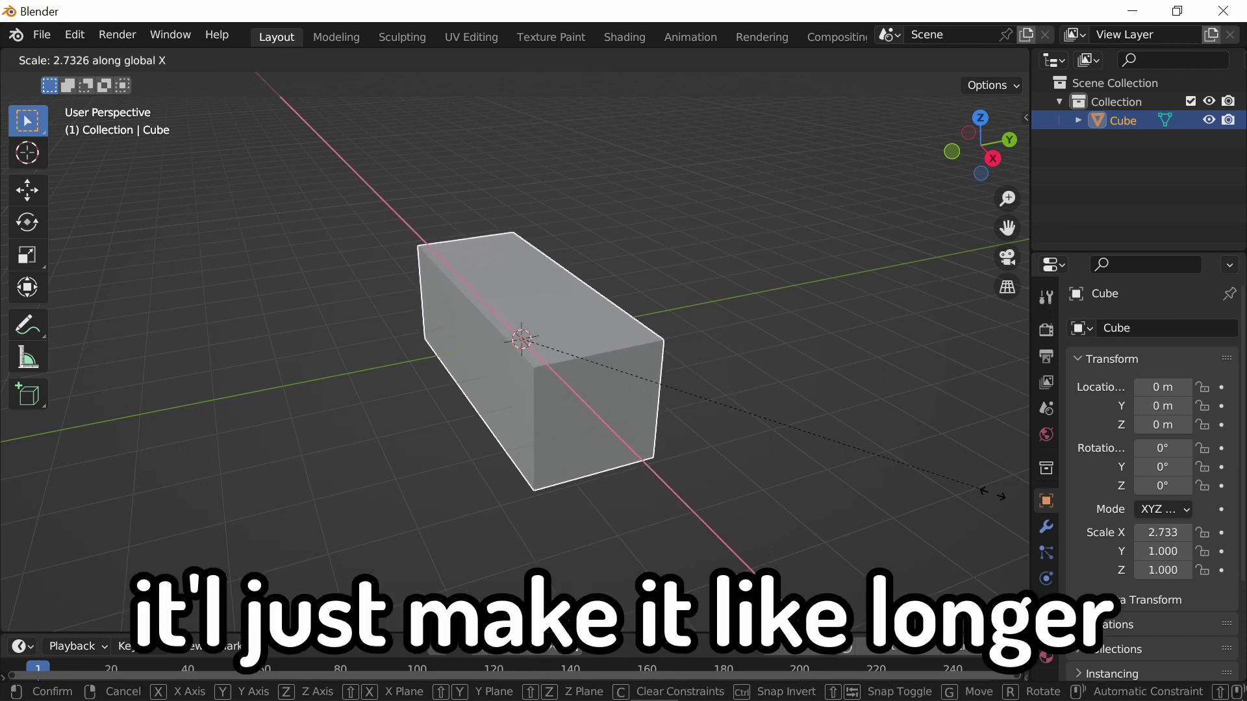
key("z")
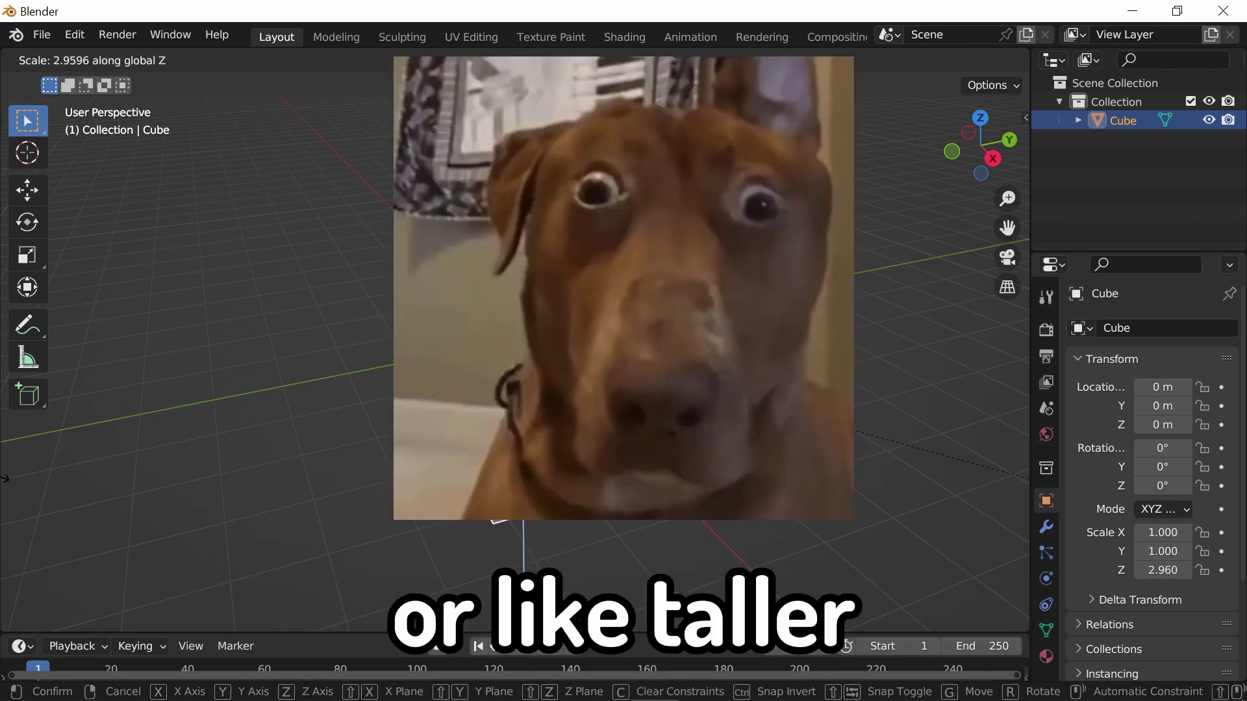
key("Escape")
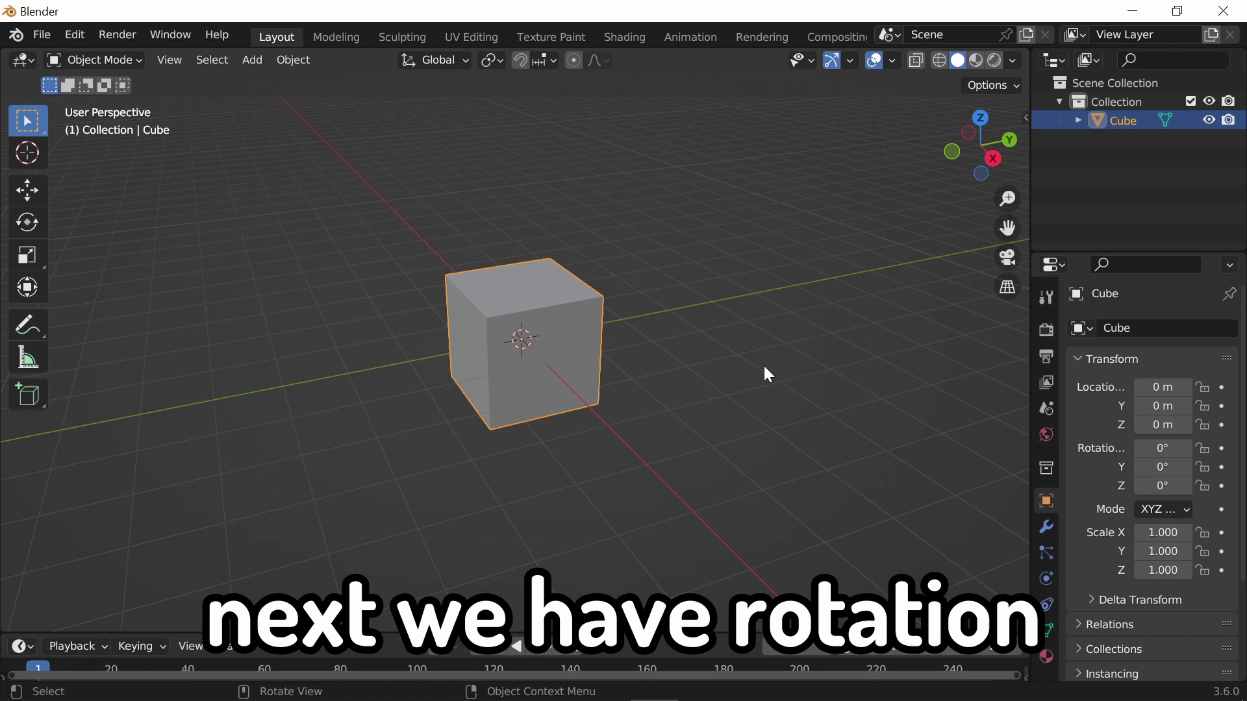
- Preview rotating the cube about X, Y and Z, cancel it, and deselect the cube
key("r")
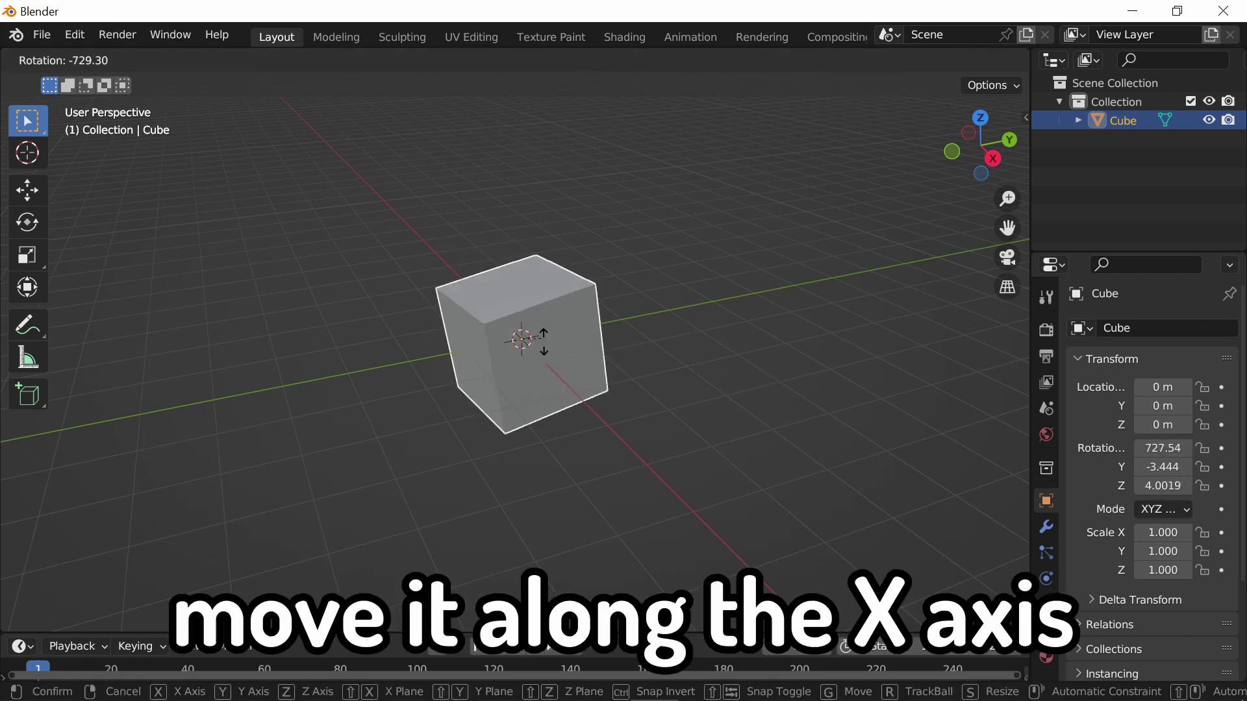
key("x")
key("y")
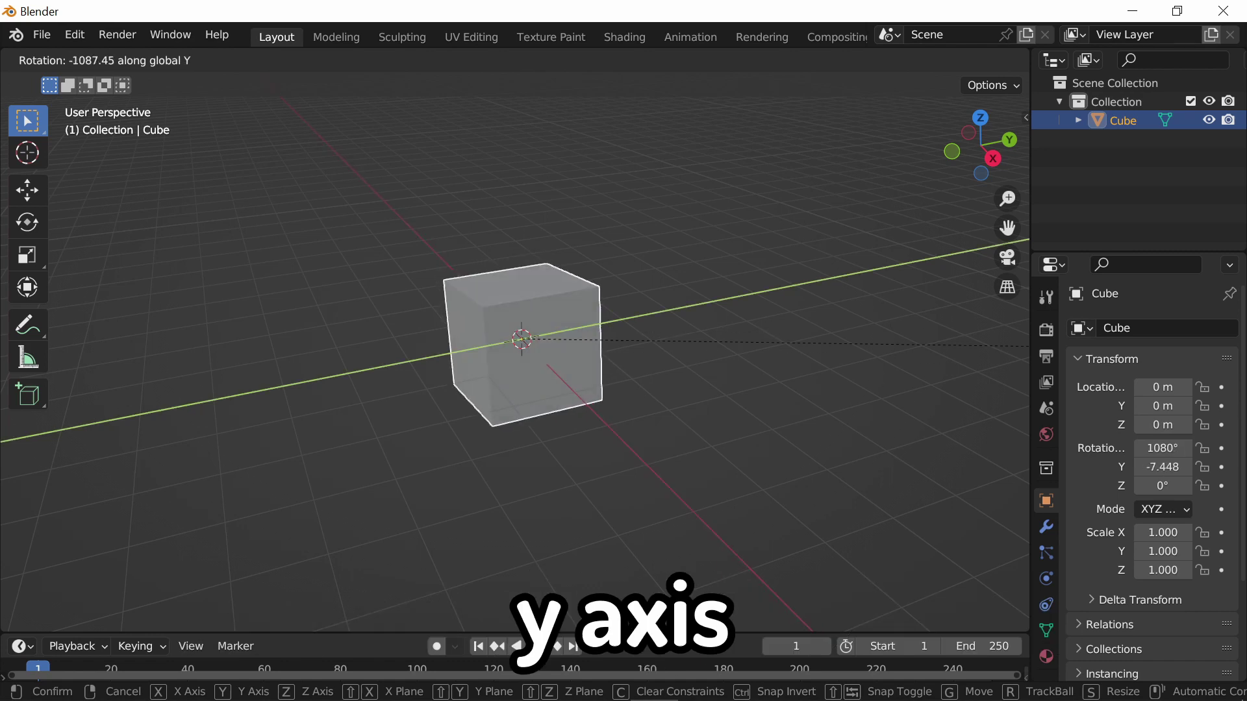
key("z")
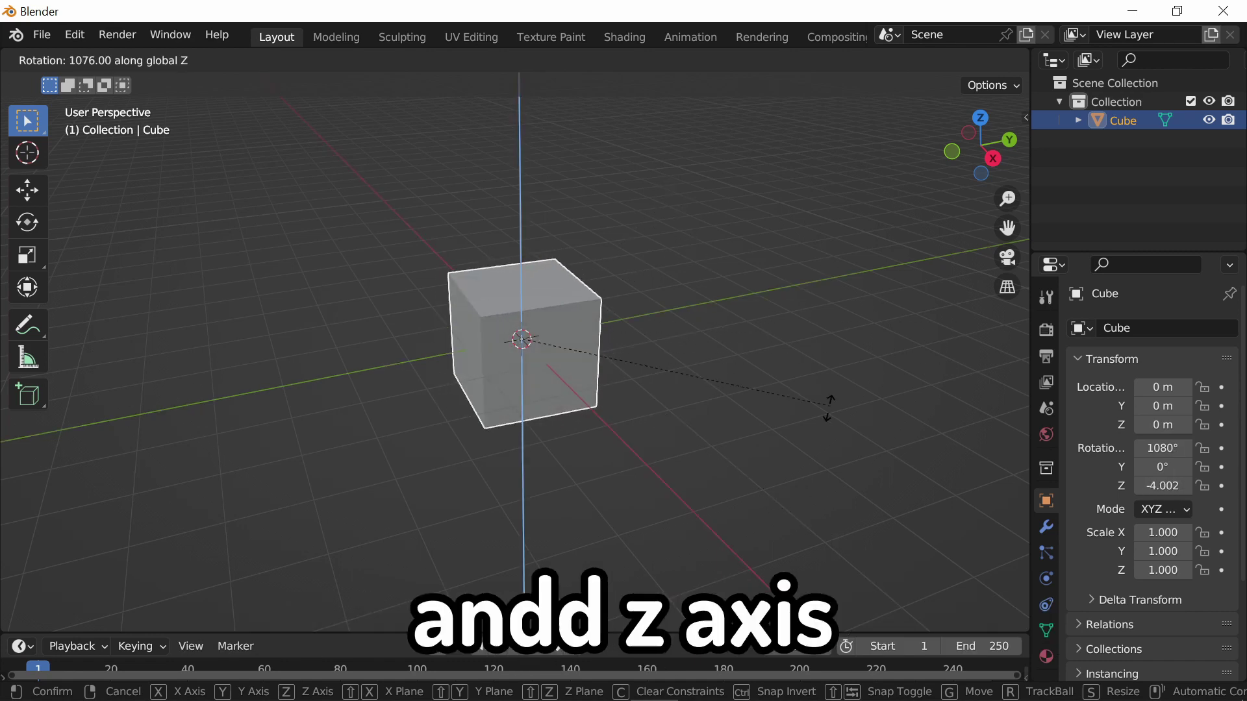
key("Escape")
left_click(765, 387)
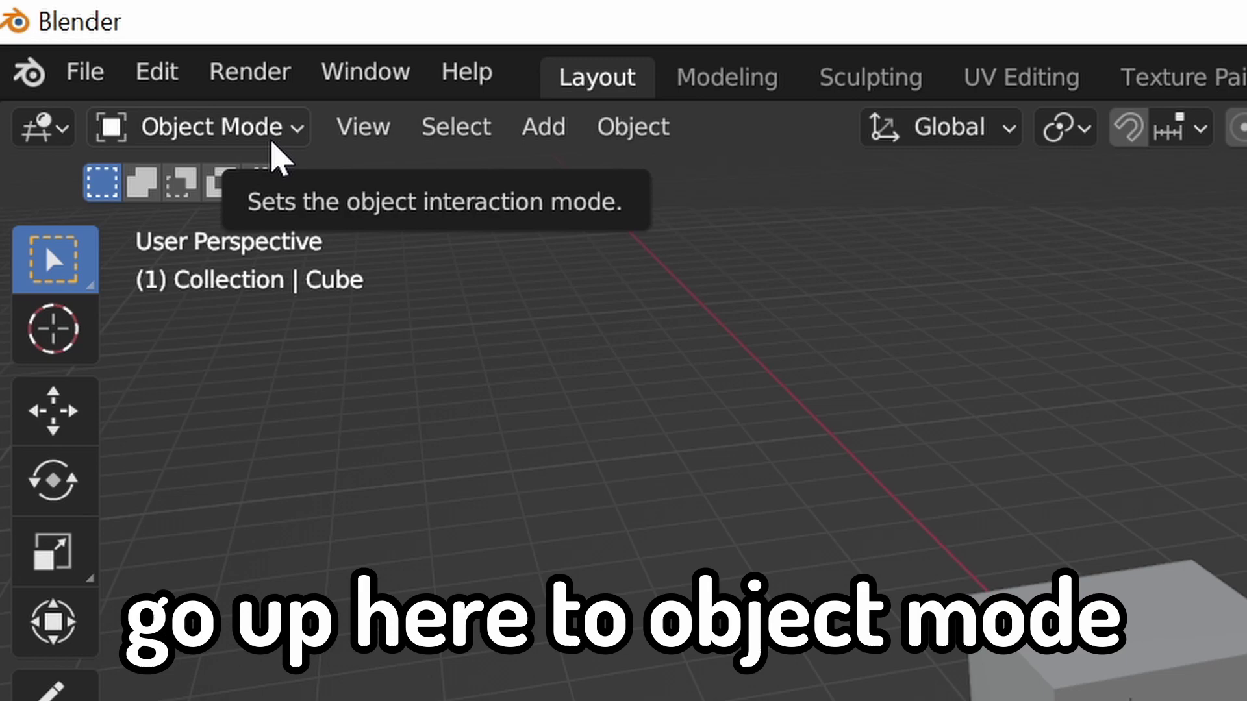
- Enter Edit Mode from the mode dropdown, return to Object Mode, then Tab back into Edit Mode
left_click(279, 156)
left_click(222, 223)
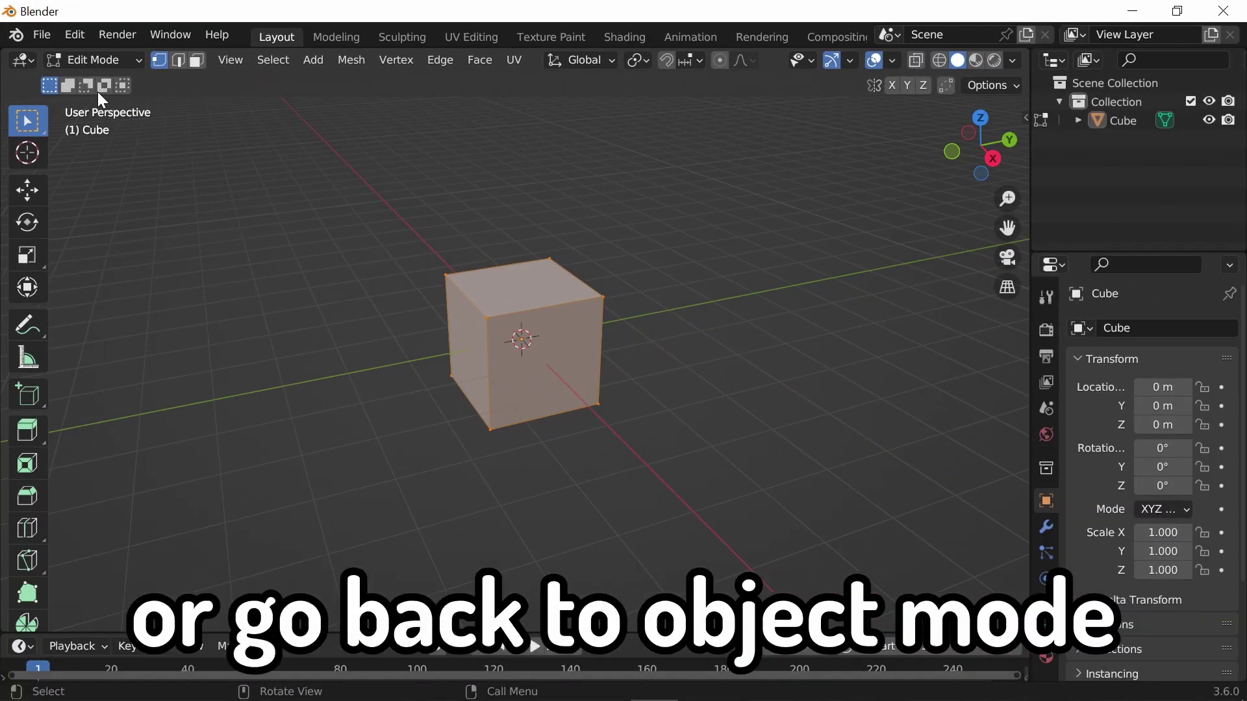
left_click(100, 64)
left_click(95, 79)
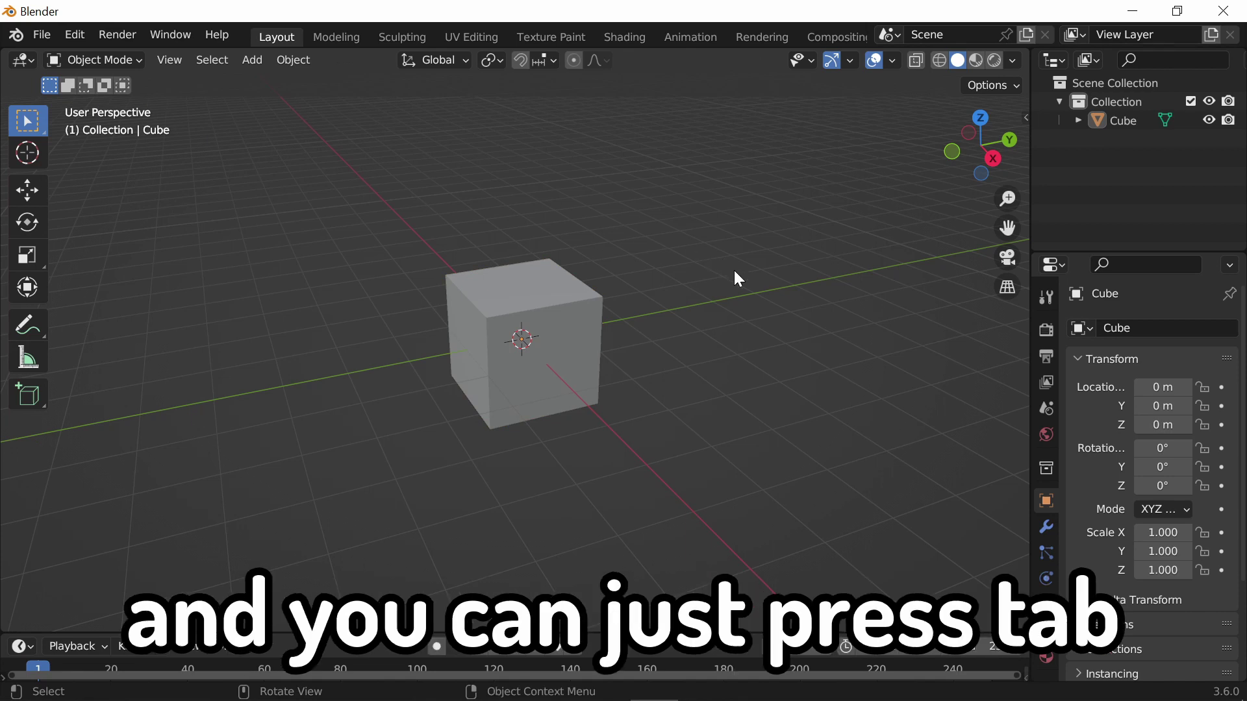
key("Tab")
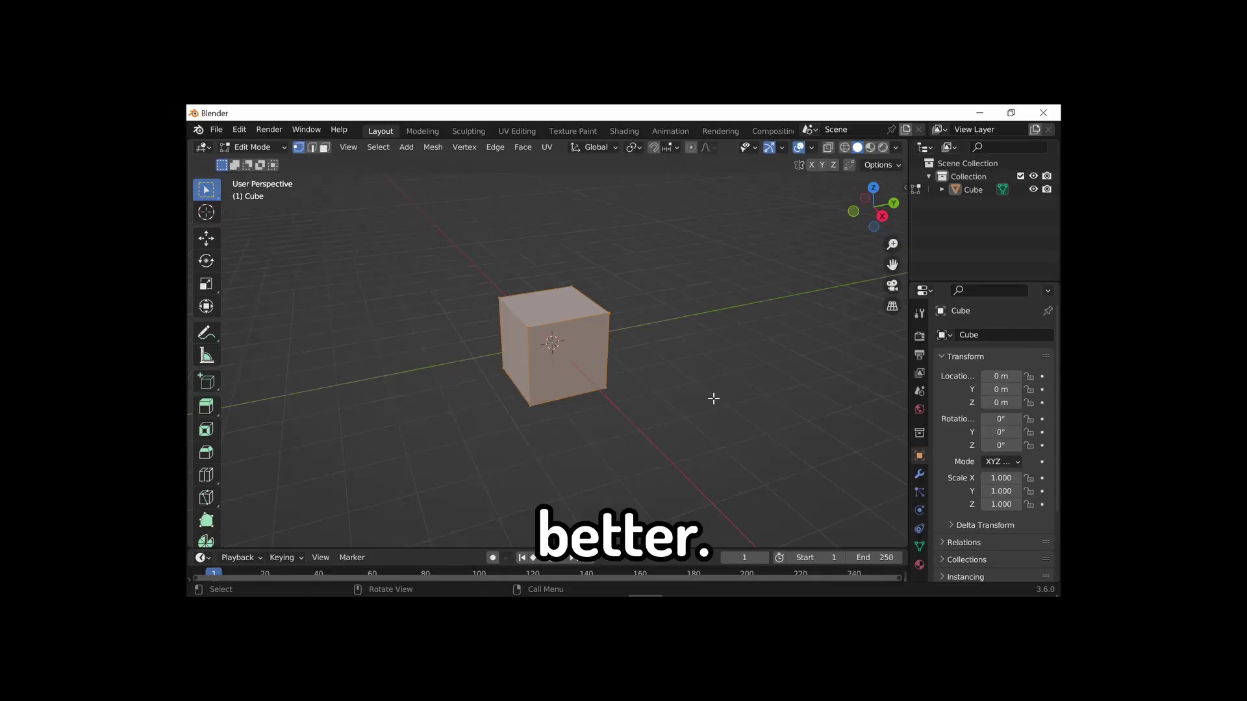
- Clear the selection and try selecting individual corner vertices of the cube
left_click(650, 296)
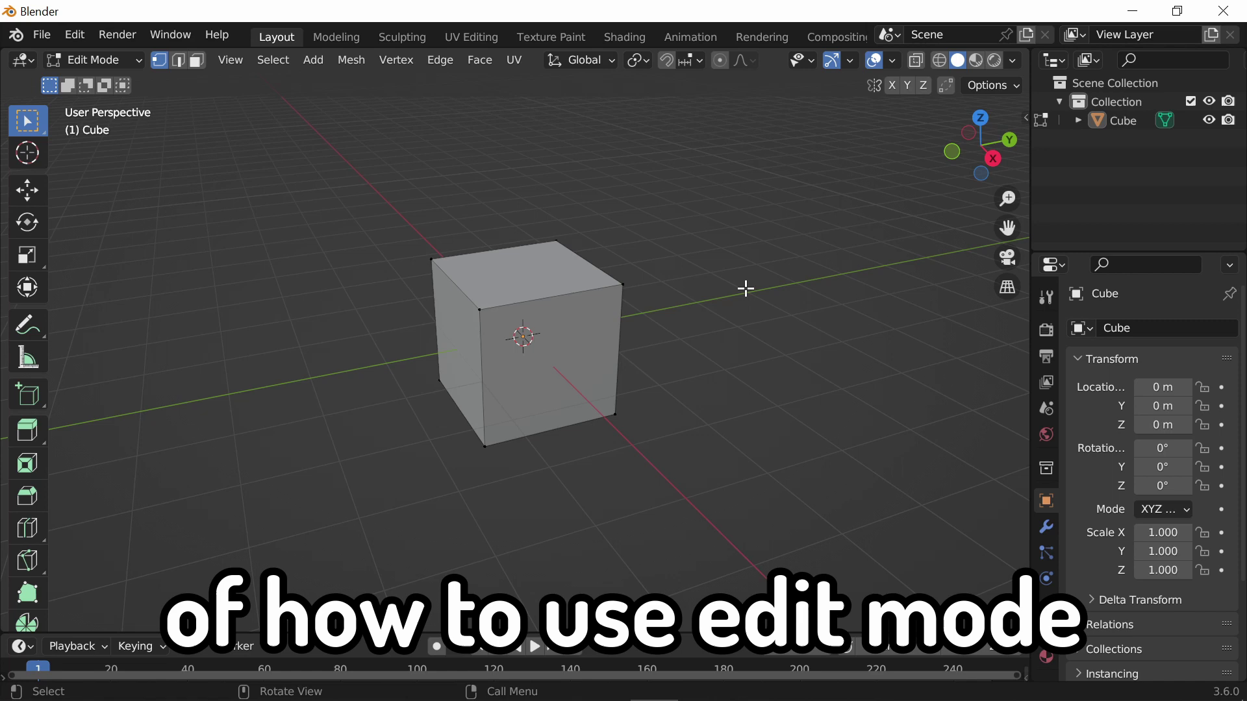
left_click(623, 281)
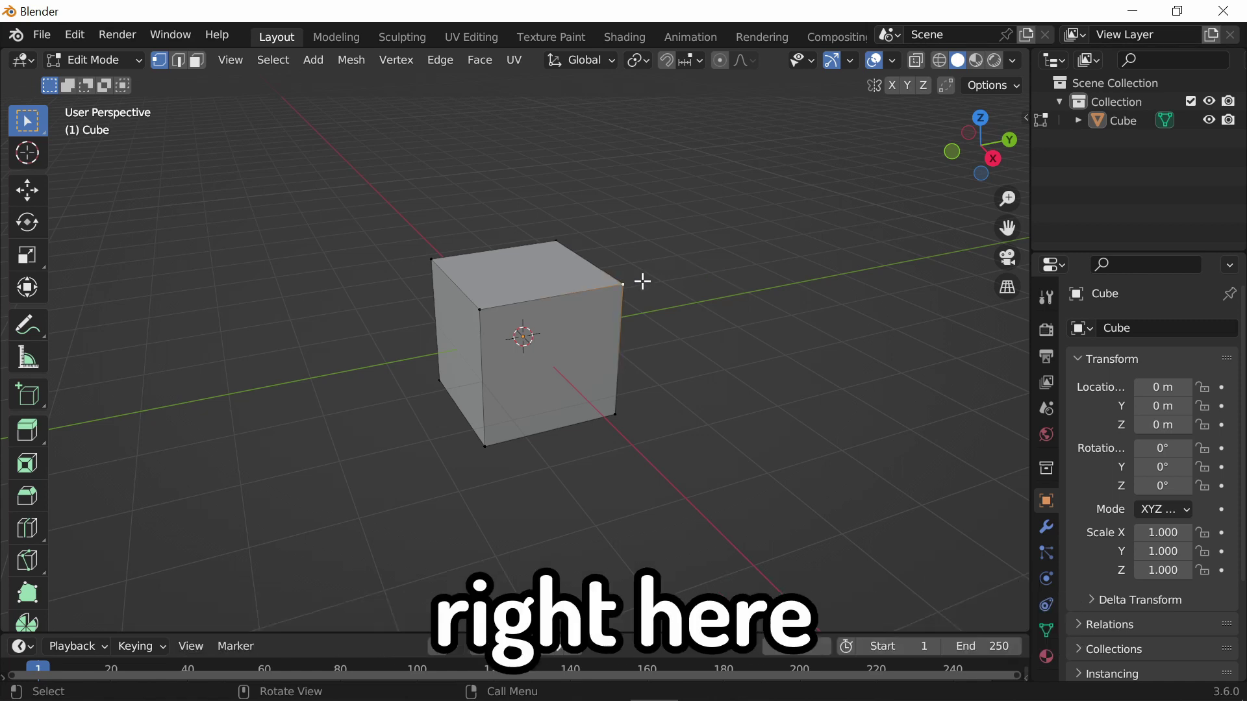
left_click(432, 261)
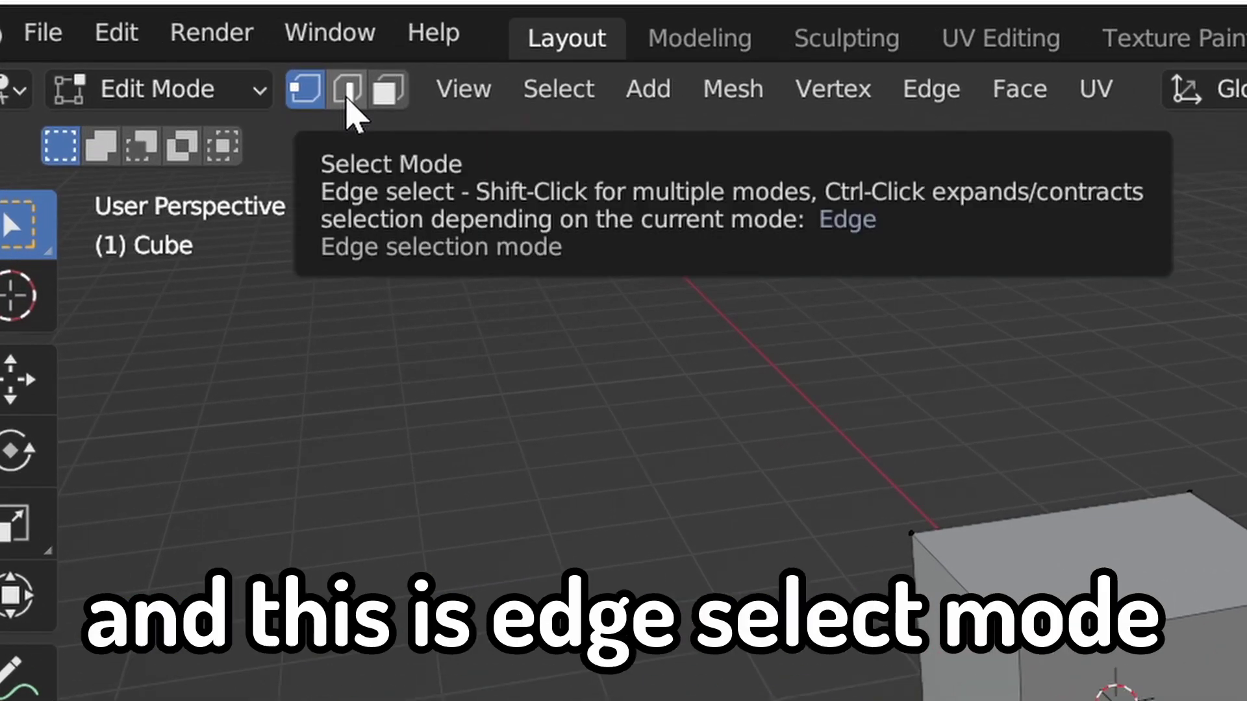
- Switch to edge select, pick the top-front edge, and cancel trial move, rotate and scale
left_click(347, 96)
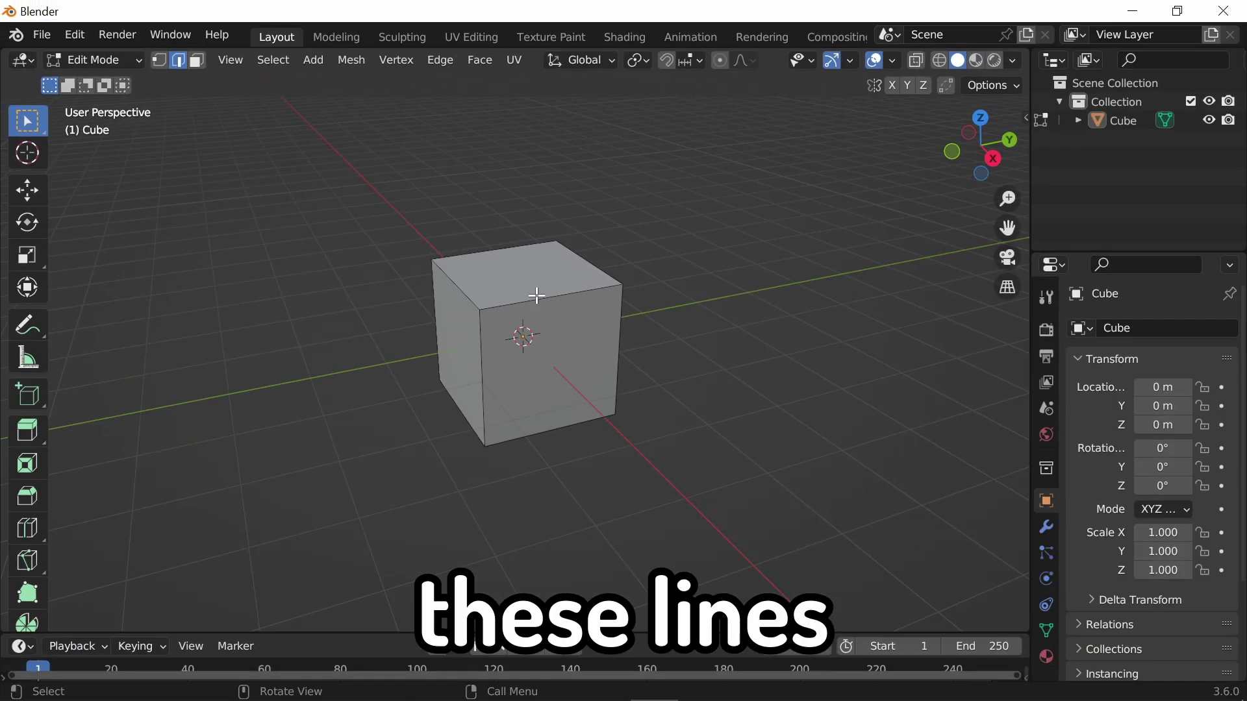
left_click(537, 301)
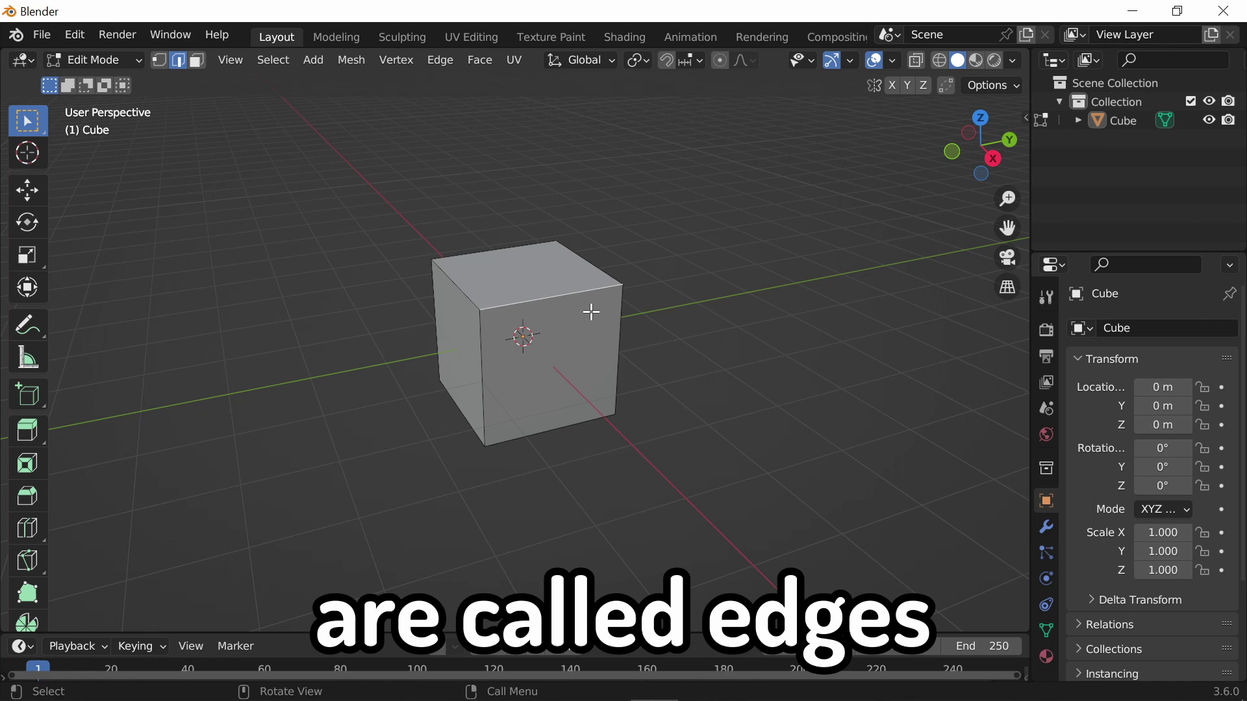
key("g")
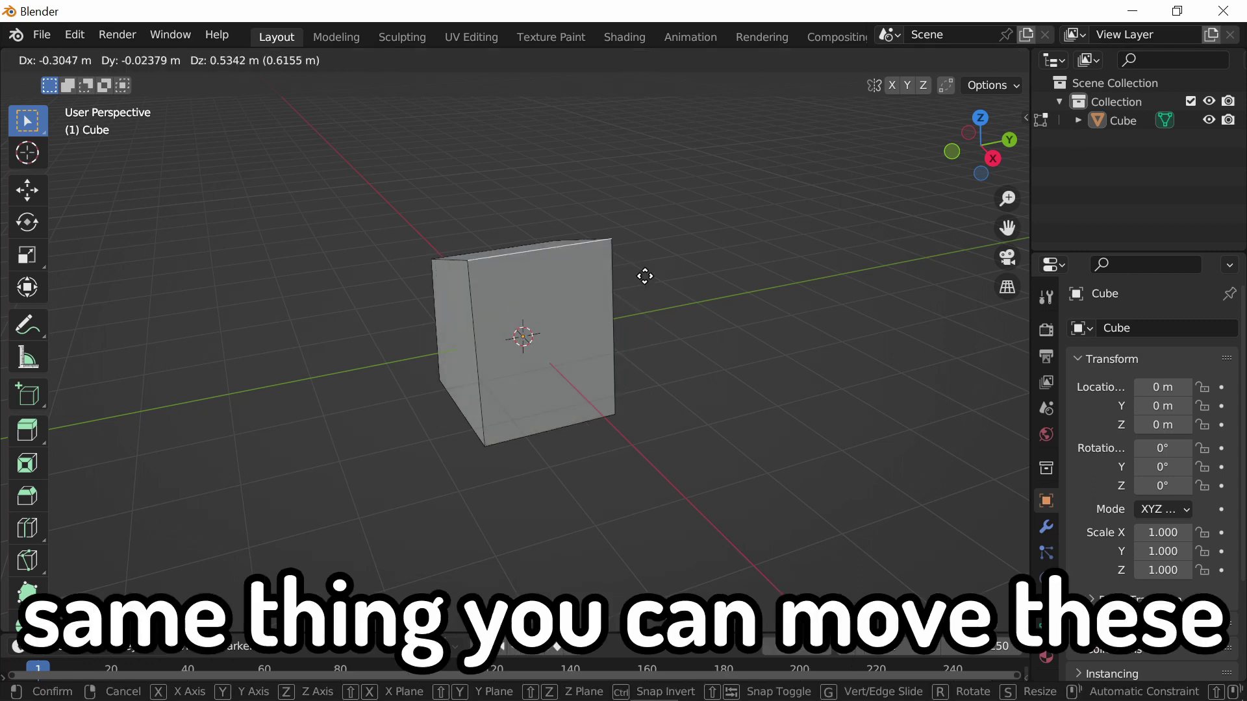
right_click(609, 328)
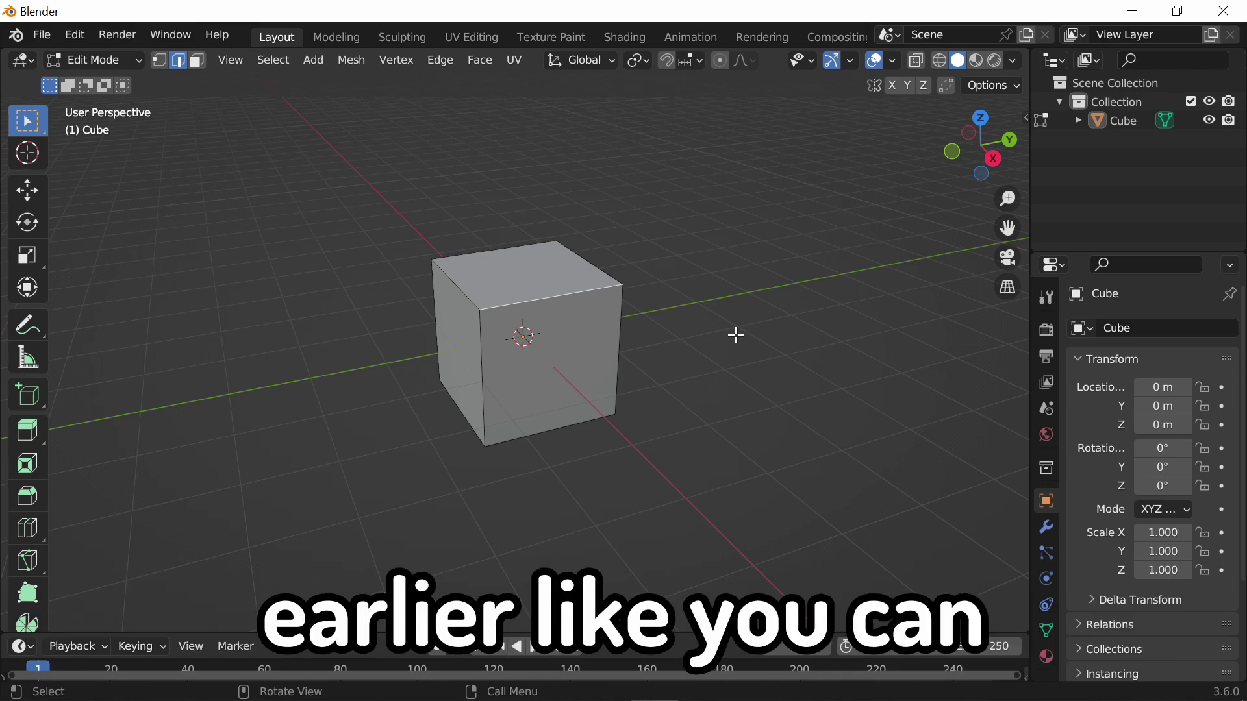
key("r")
right_click(702, 325)
key("s")
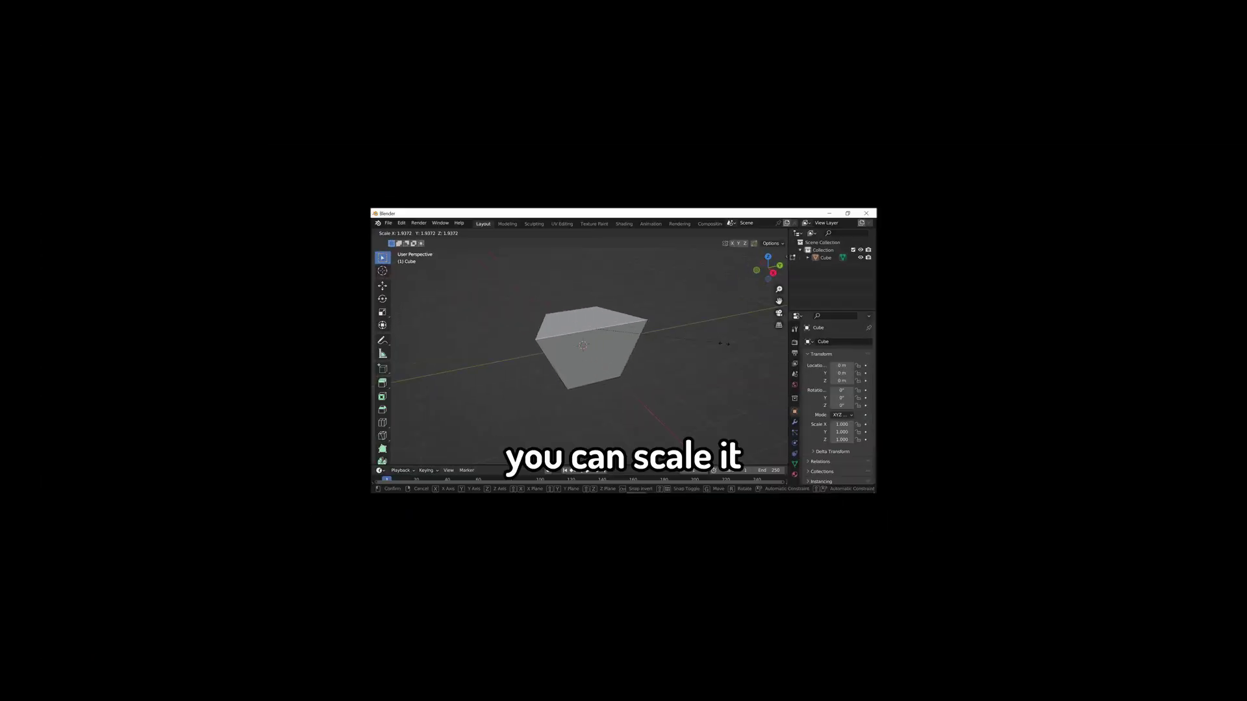
right_click(723, 344)
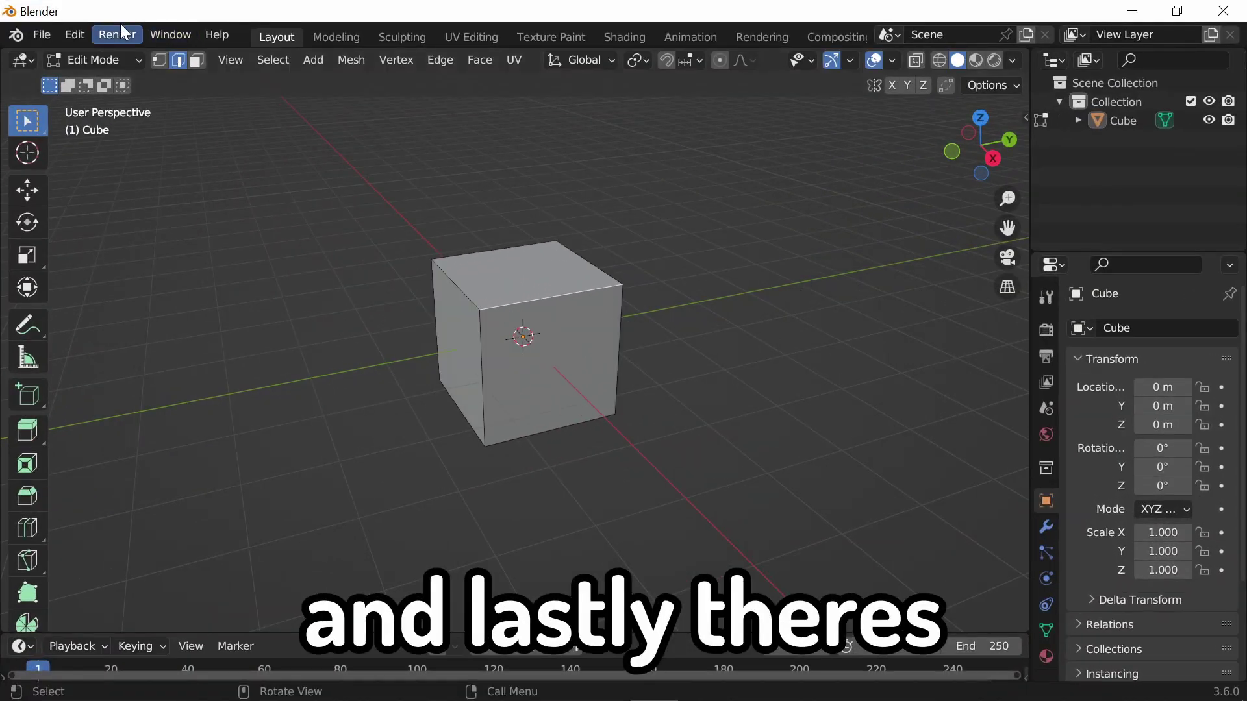
- Switch to face select, pick the top face, cancel a trial move, then deselect and orbit
left_click(197, 61)
middle_click_drag(730, 292, 704, 326)
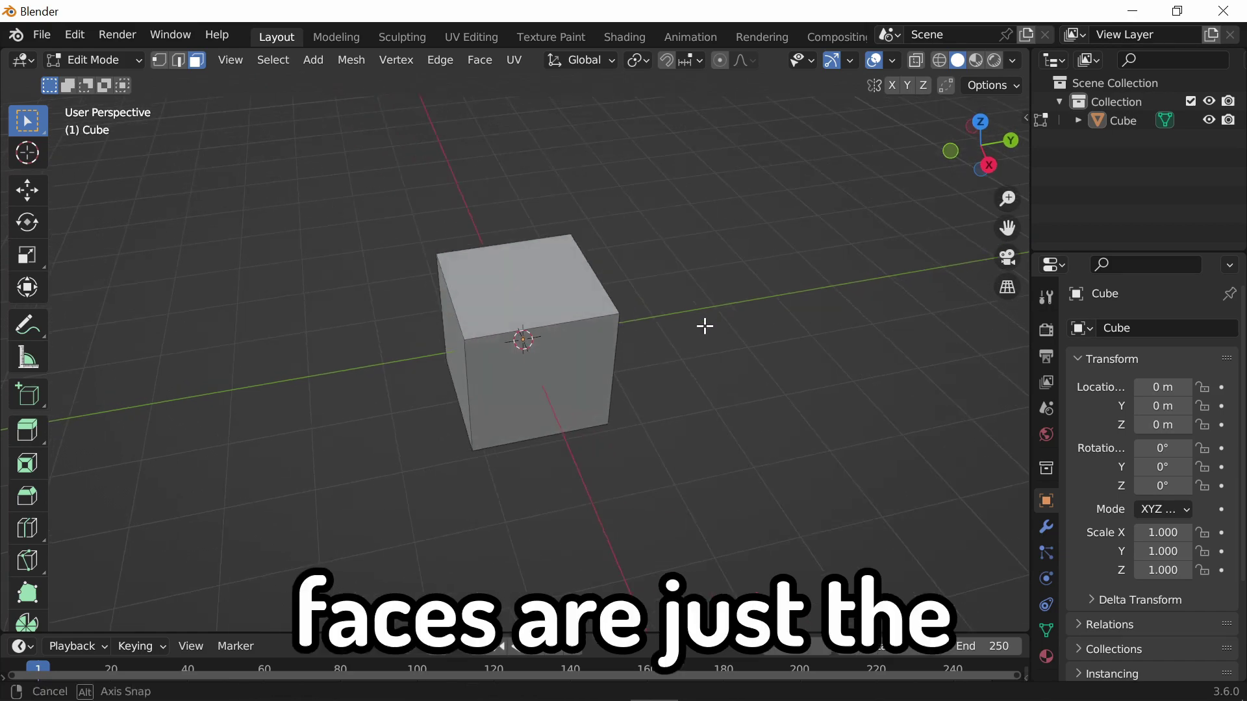
left_click(560, 329)
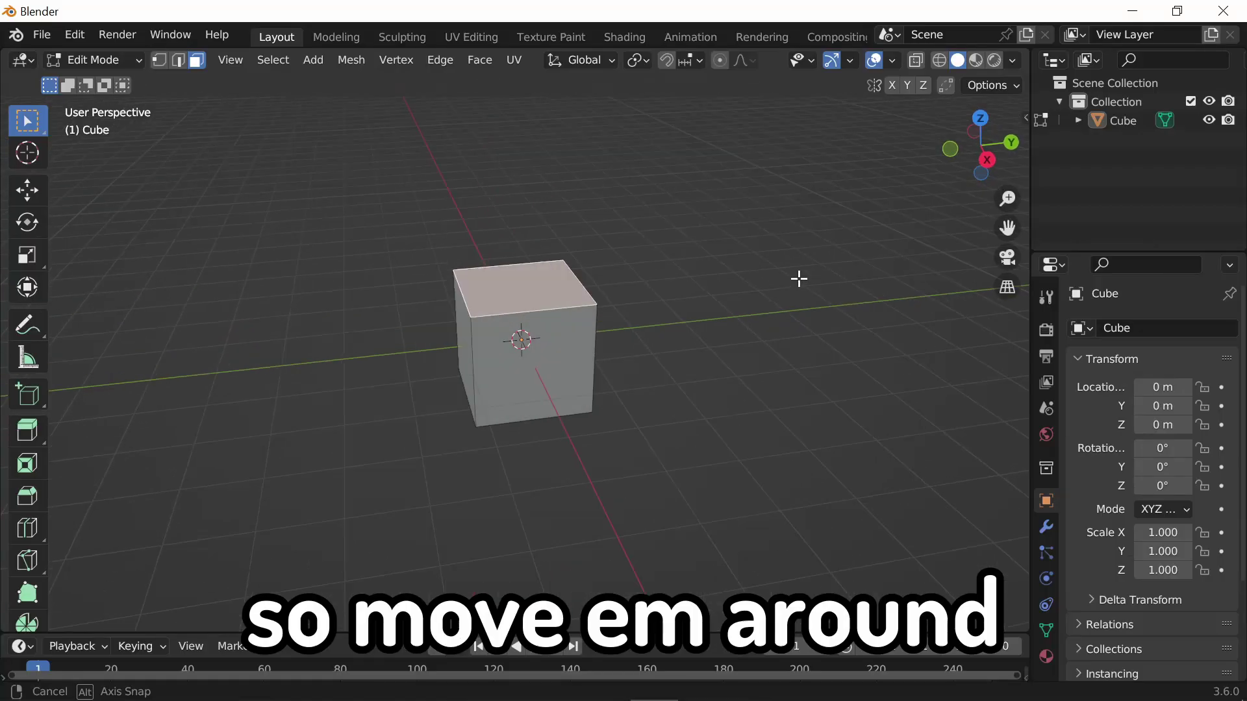
key("g")
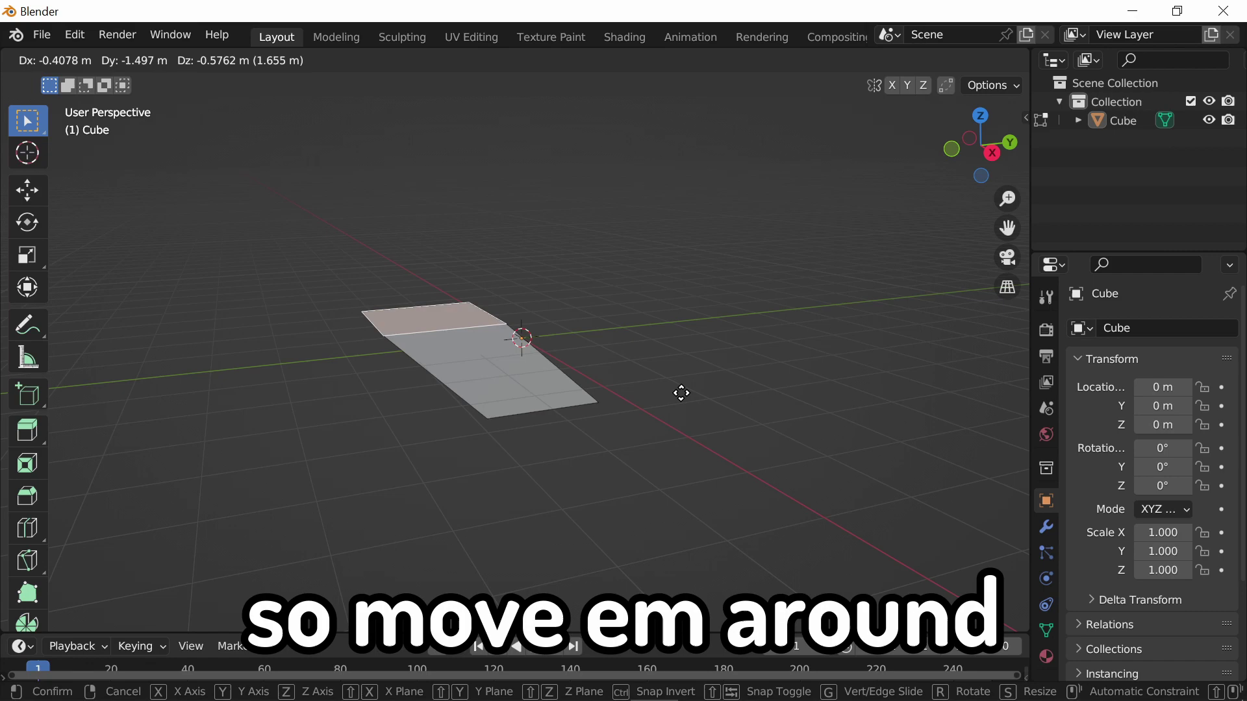
right_click(696, 348)
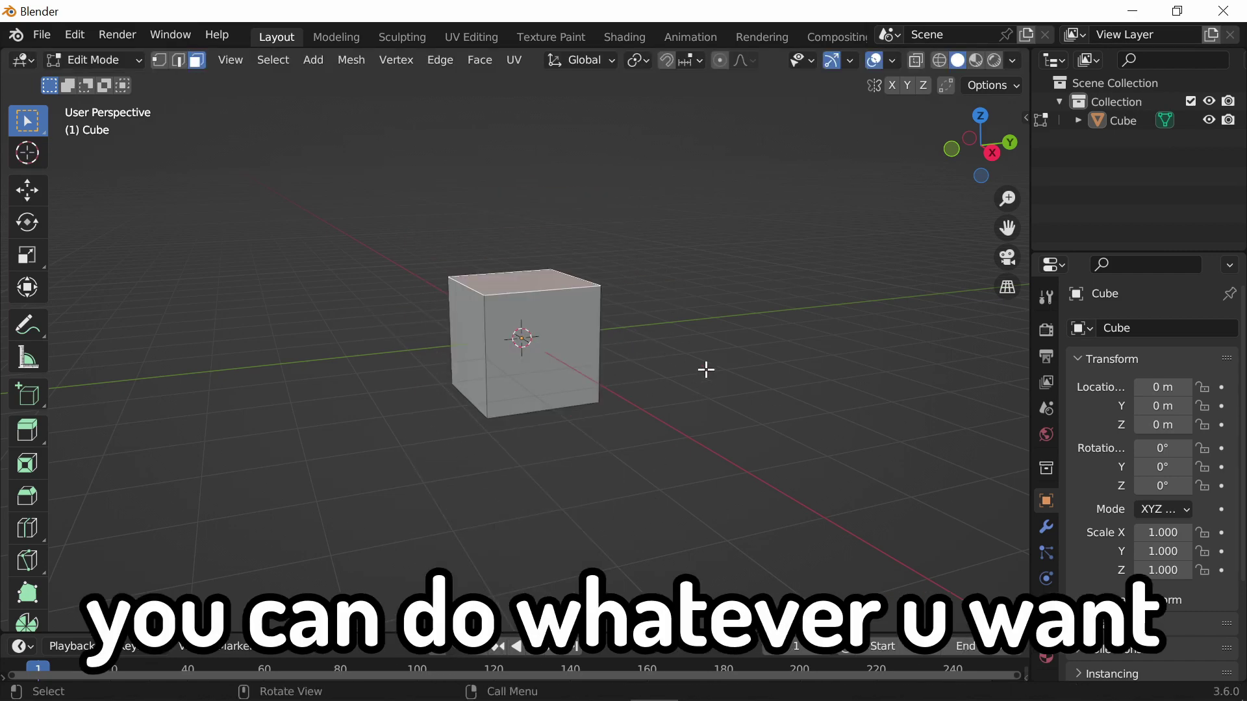
left_click(720, 398)
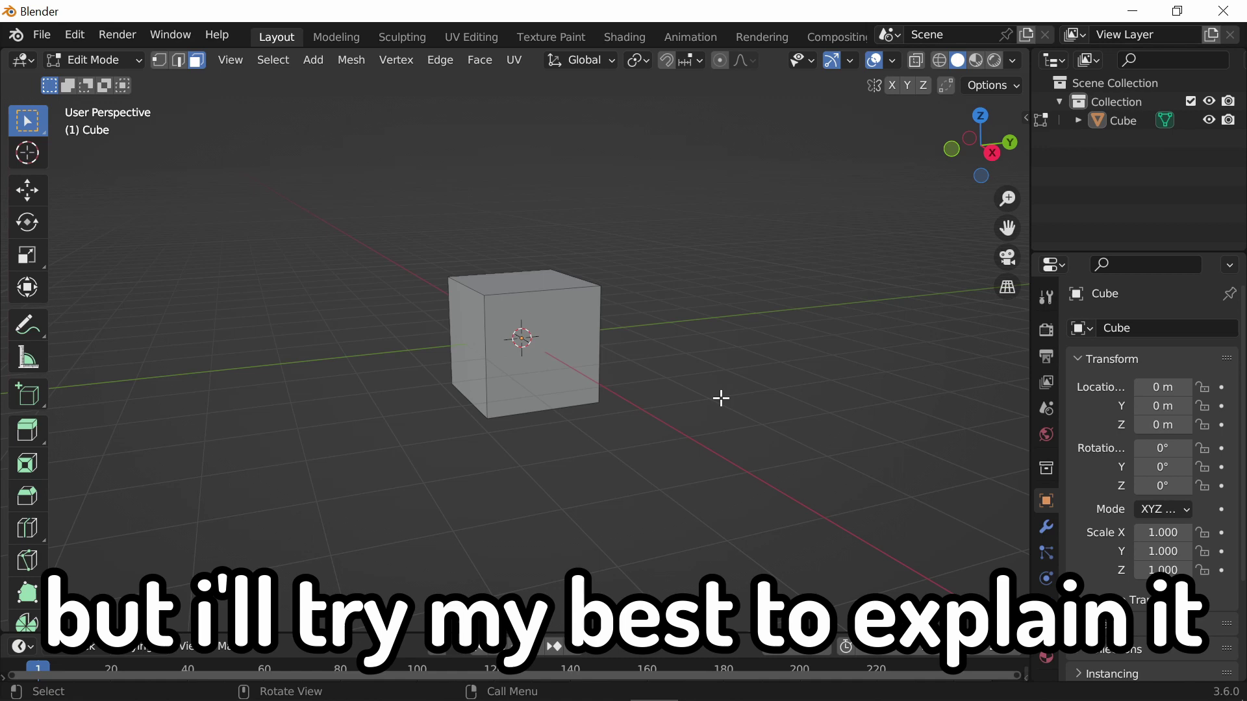
mouse_move(738, 323)
middle_mouse_down()
mouse_move(707, 350)
mouse_move(651, 362)
mouse_move(682, 337)
middle_mouse_up()
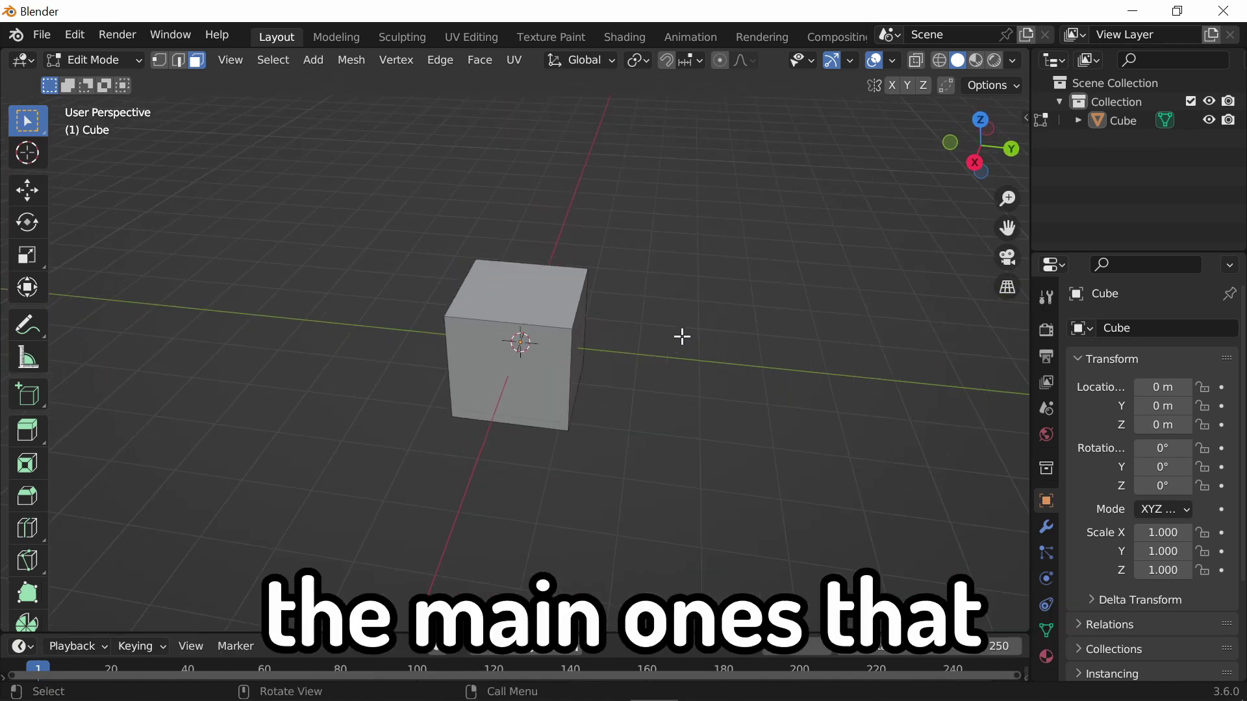
left_click(525, 301)
key("e")
key("Escape")
key("ctrl+b")
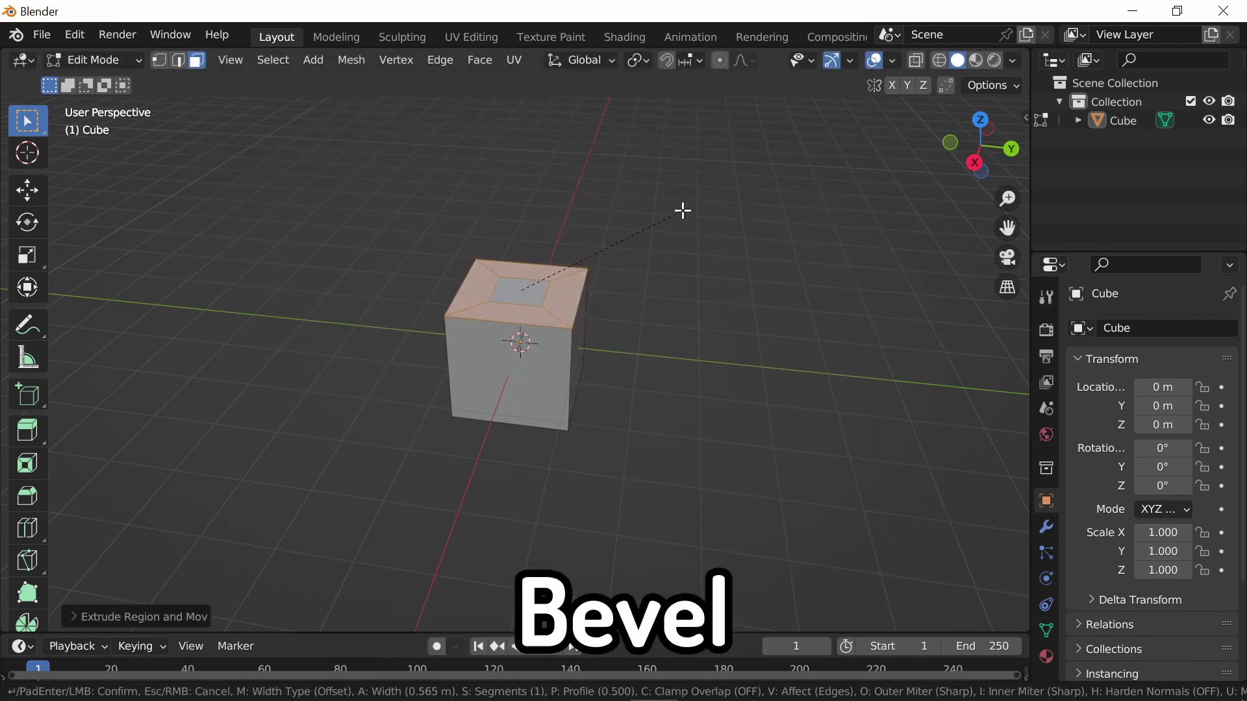
key("Escape")
middle_click_drag(694, 376, 705, 334)
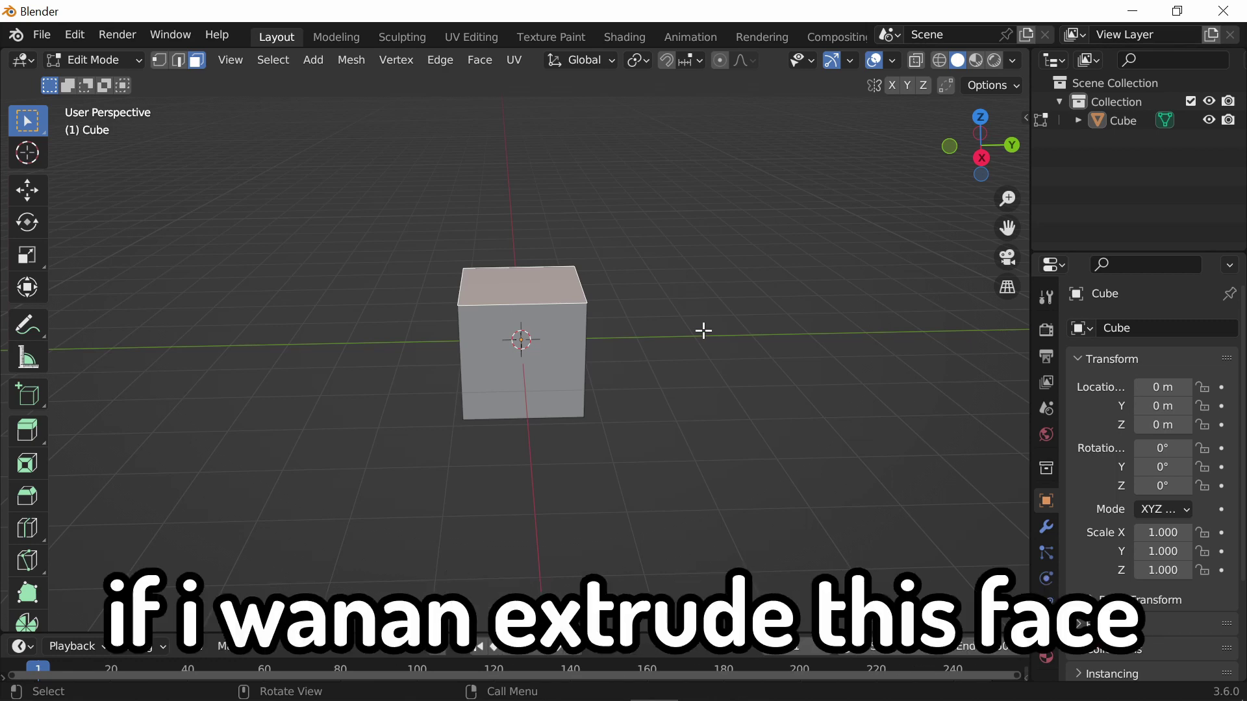
key("e")
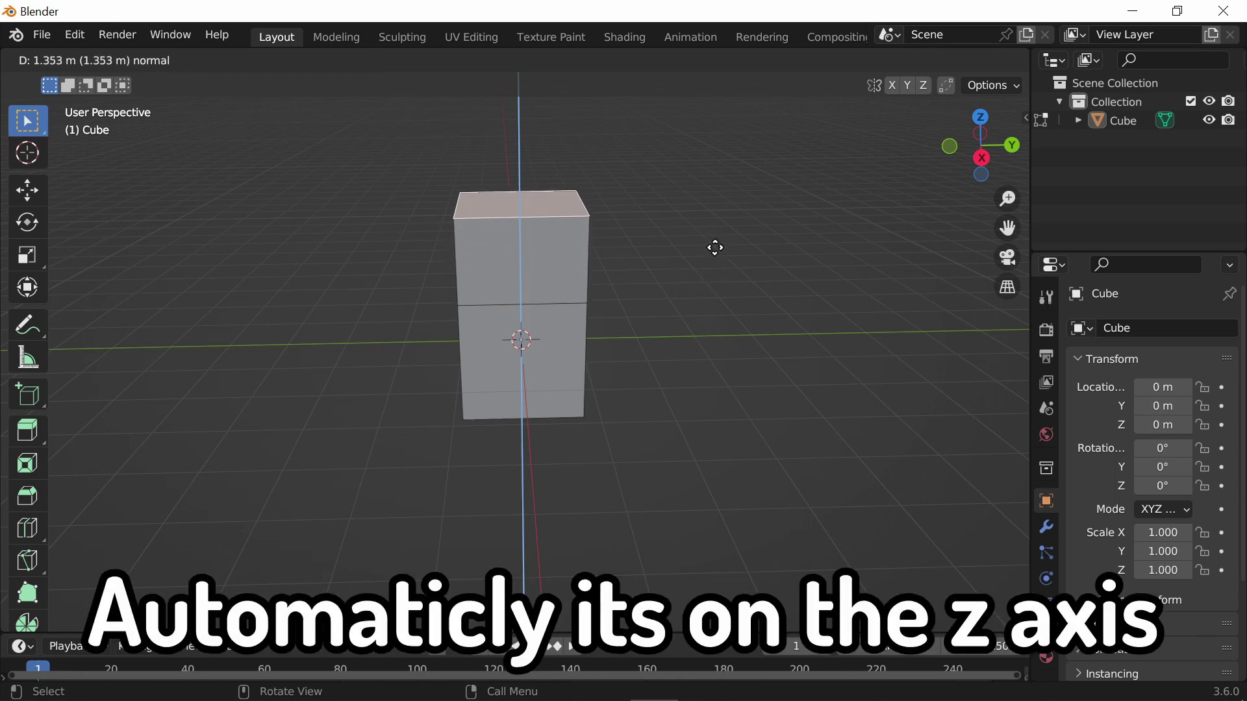
left_click(732, 193)
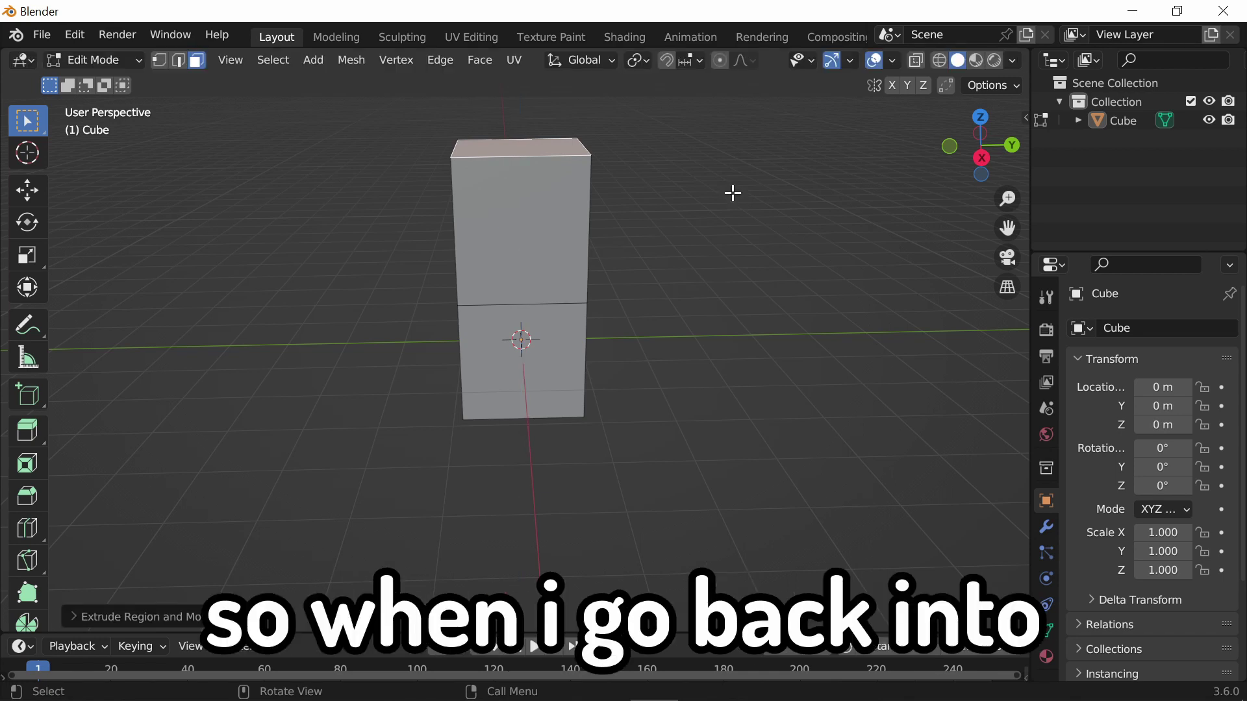
key("Tab")
middle_click_drag(729, 264, 674, 284)
key("Tab")
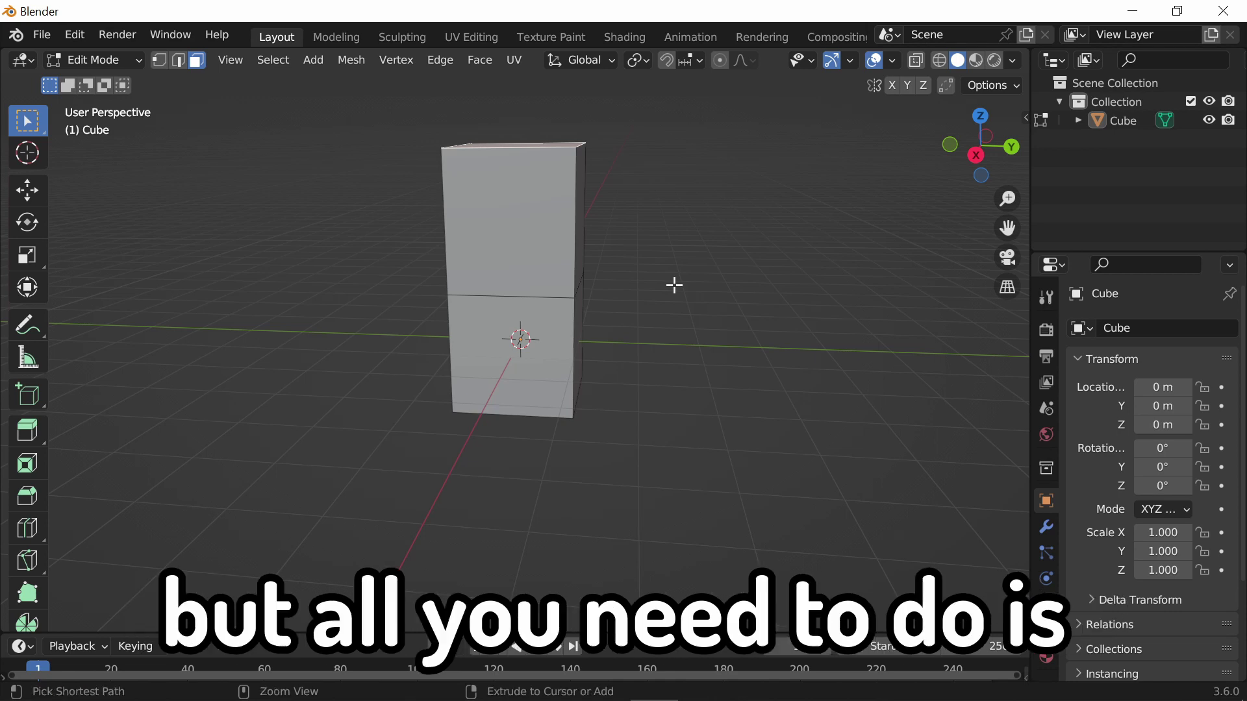
key("ctrl+z")
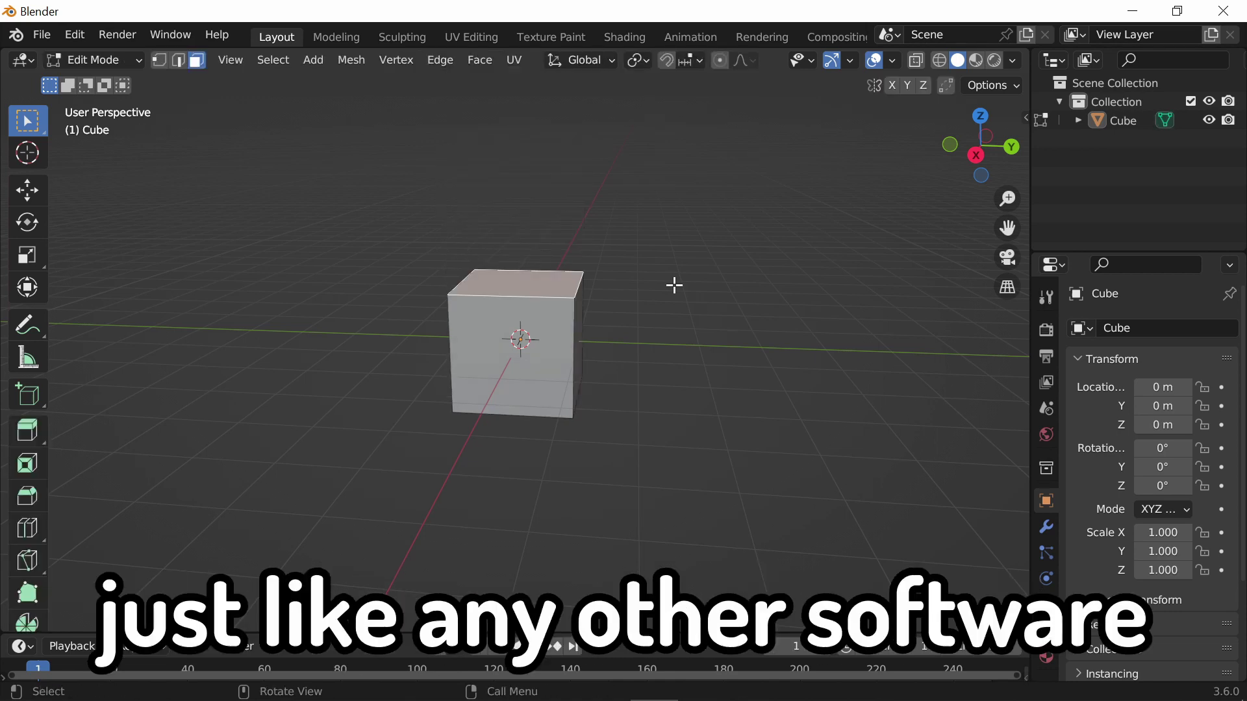
- After trying the top face, select the whole cube and apply a thin 12-segment bevel
left_click(685, 498)
middle_click_drag(657, 434, 515, 259)
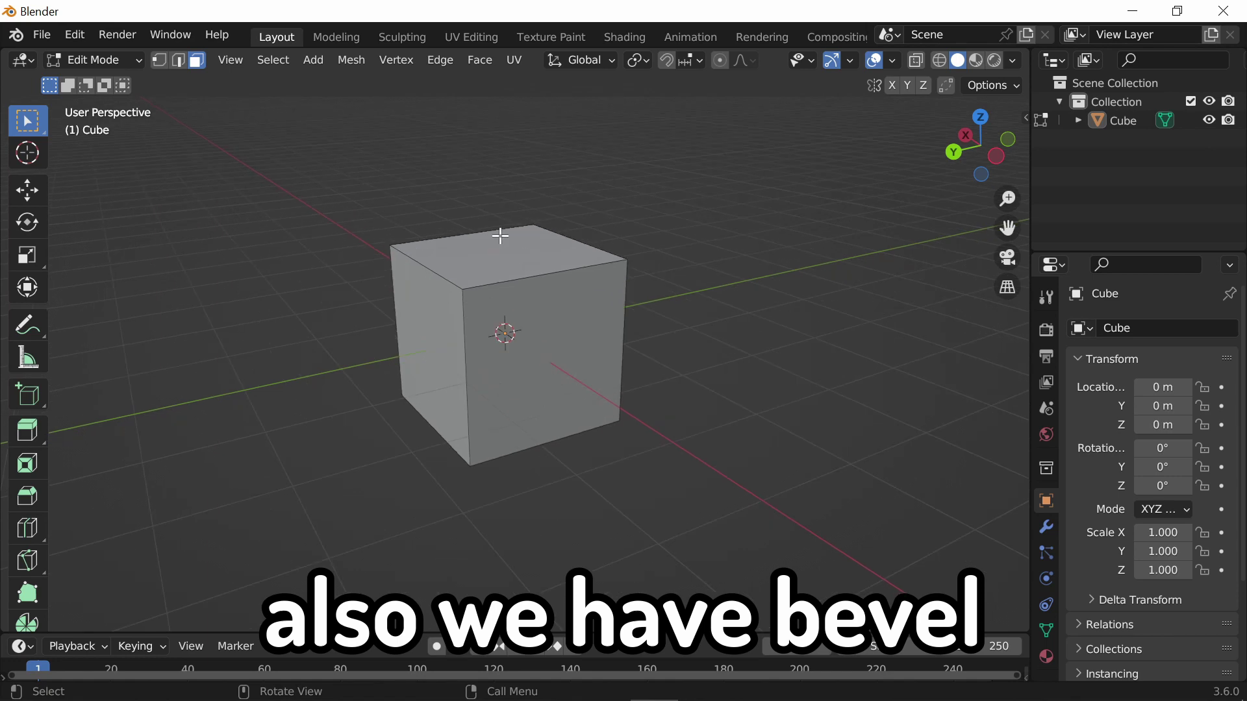
left_click(500, 235)
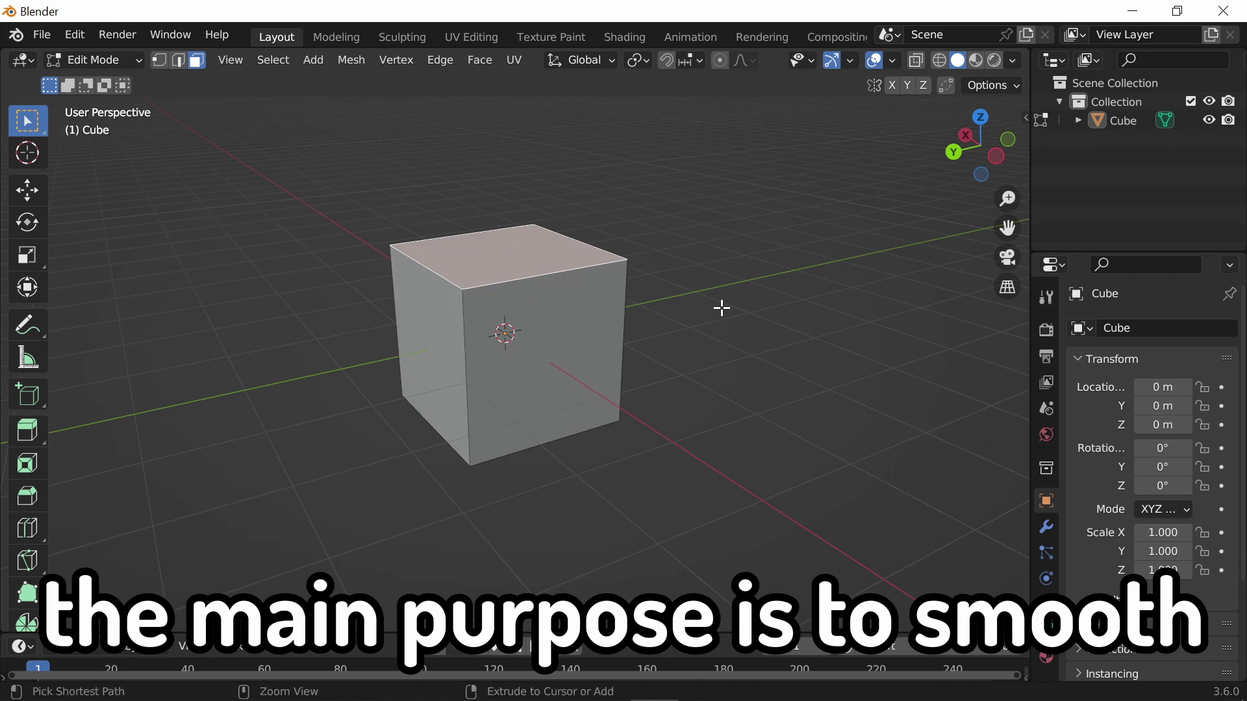
key("ctrl+b")
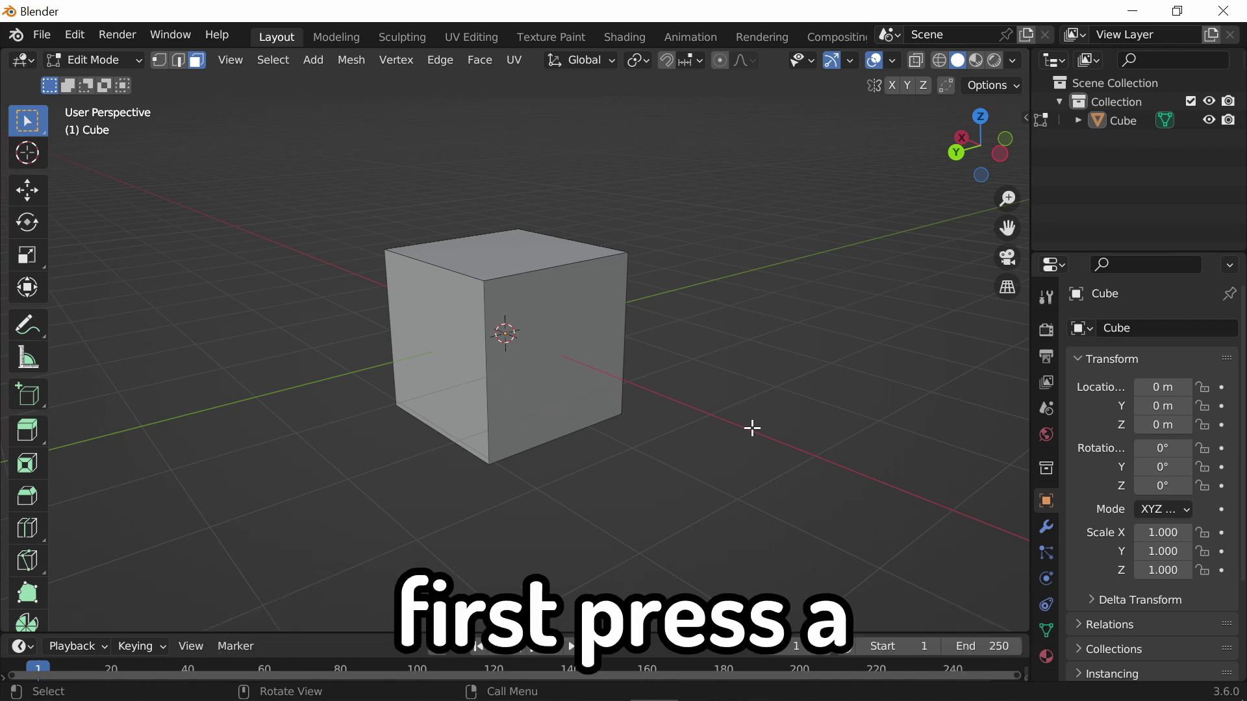
key("a")
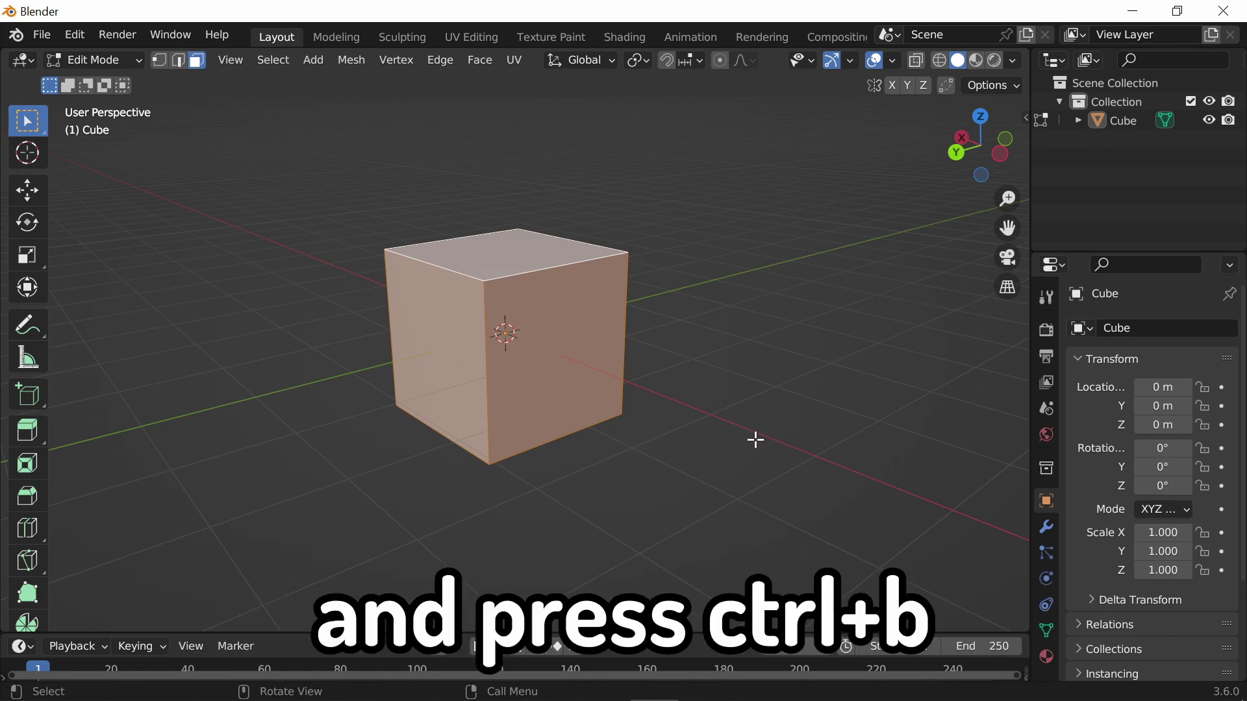
key("ctrl+b")
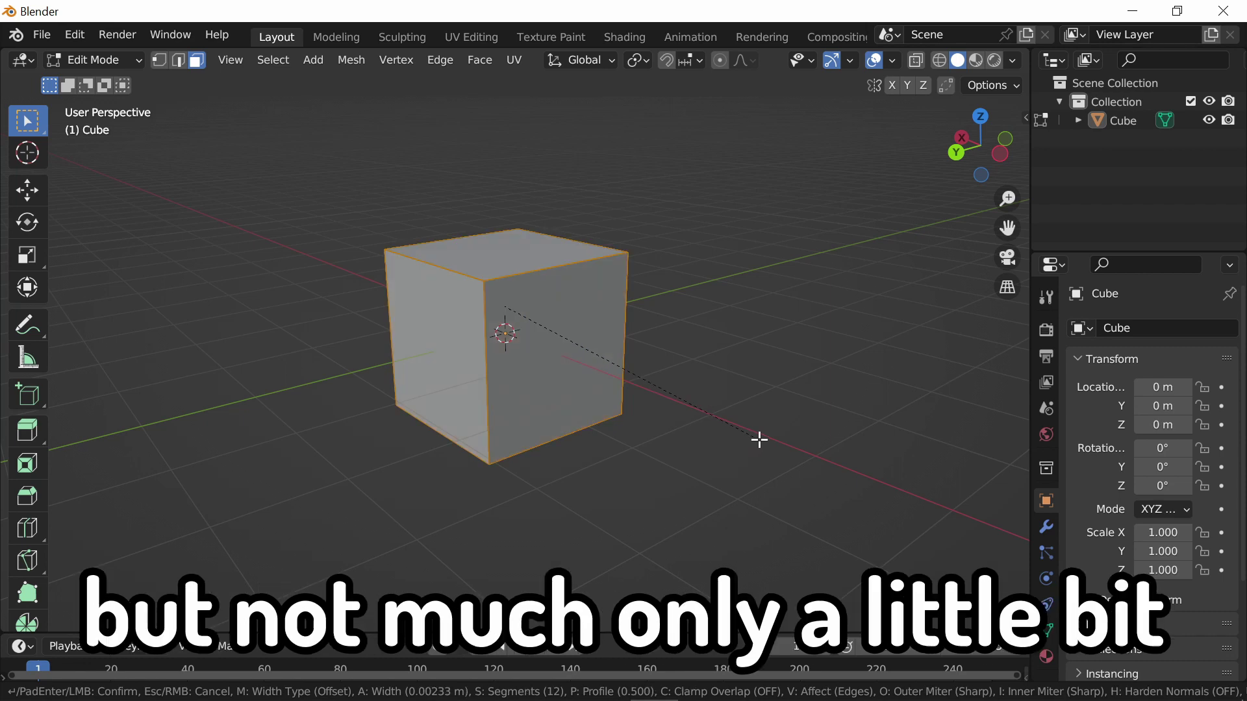
left_click(761, 439)
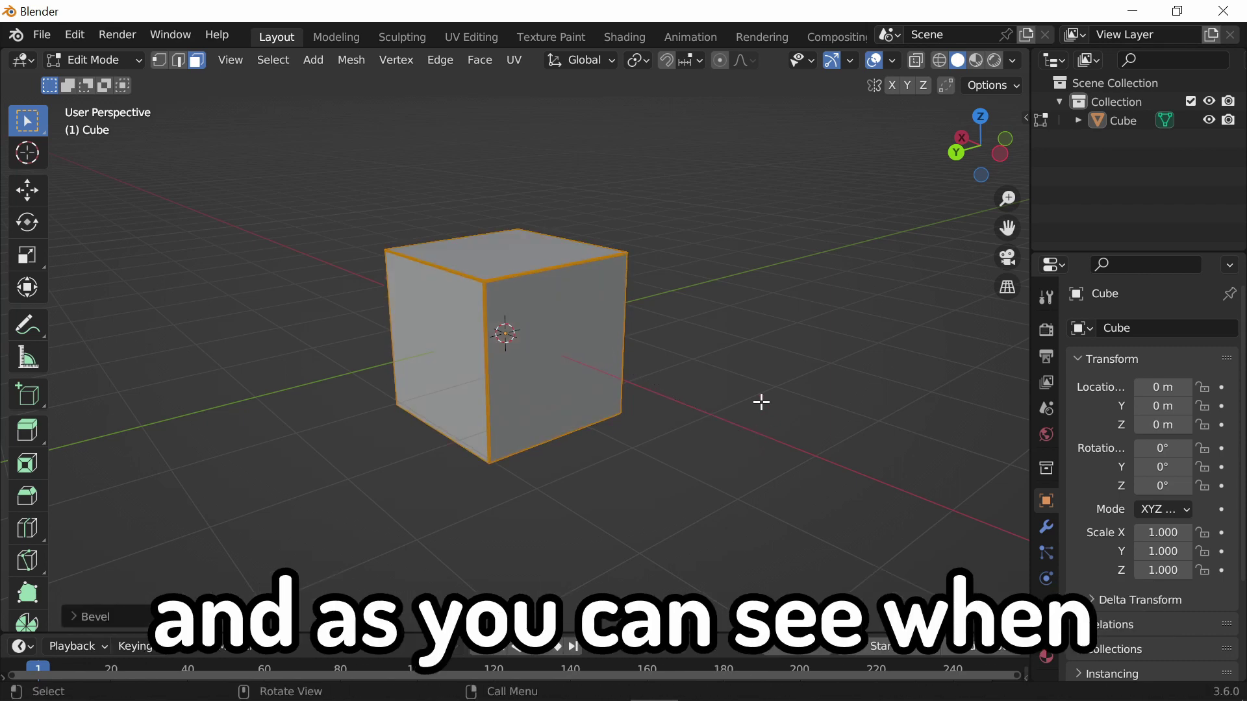
- Deselect, switch to Object Mode to inspect the rounded edges, then return to Edit Mode
left_click(746, 344)
key("Tab")
scroll(649, 271, "up", 6)
middle_click_drag(635, 279, 623, 320)
middle_click_drag(687, 288, 516, 205)
key("Tab")
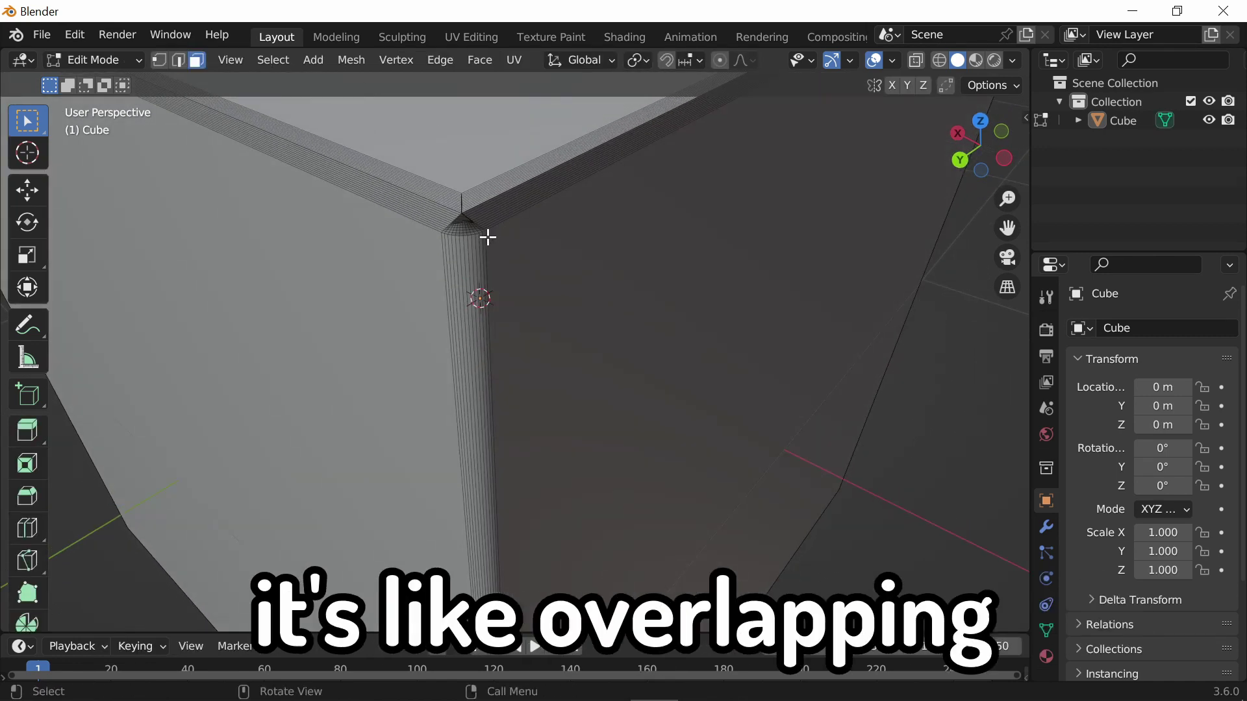